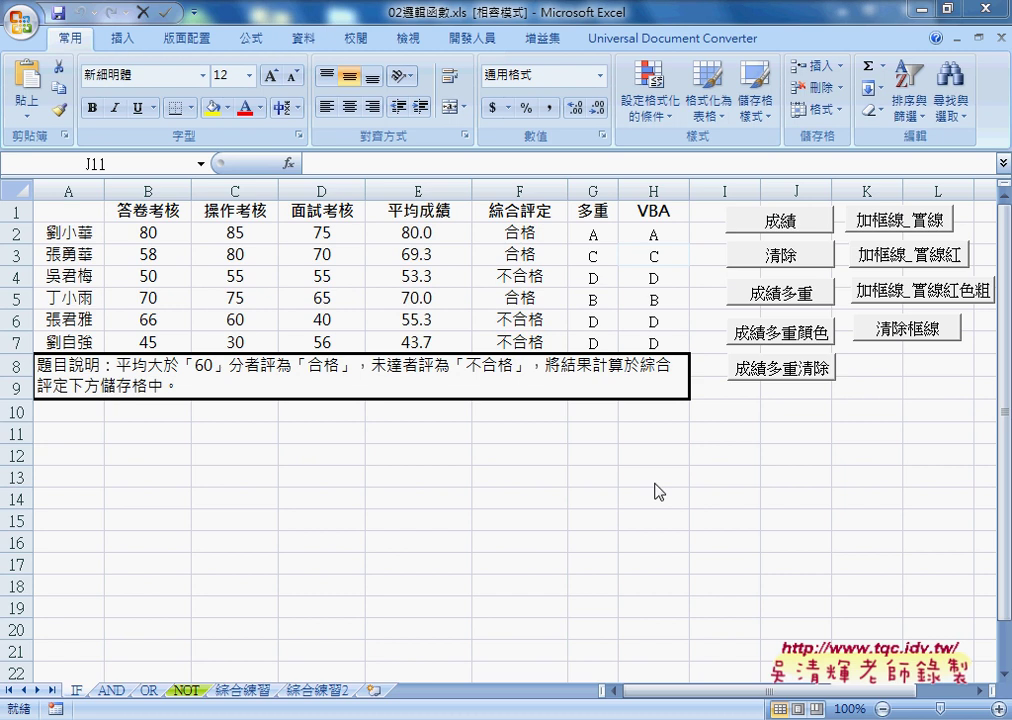
Step: Run the 成績多重顏色 macro so column H grades are colour-coded, then select H2's blue A
left_click_drag(653, 230, 652, 340)
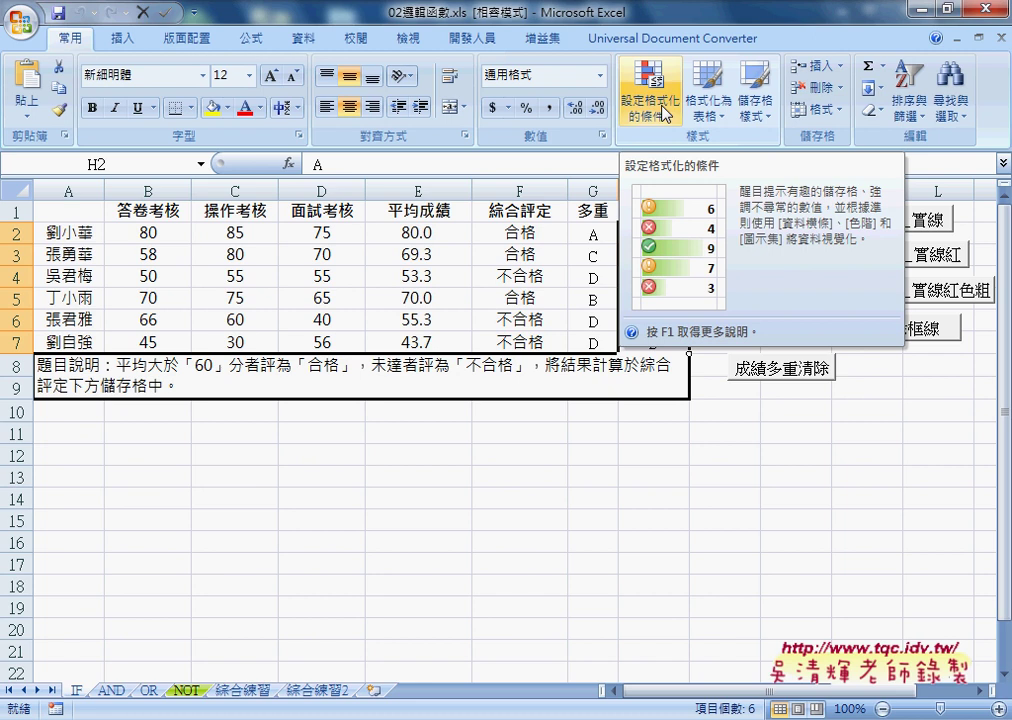
left_click(684, 504)
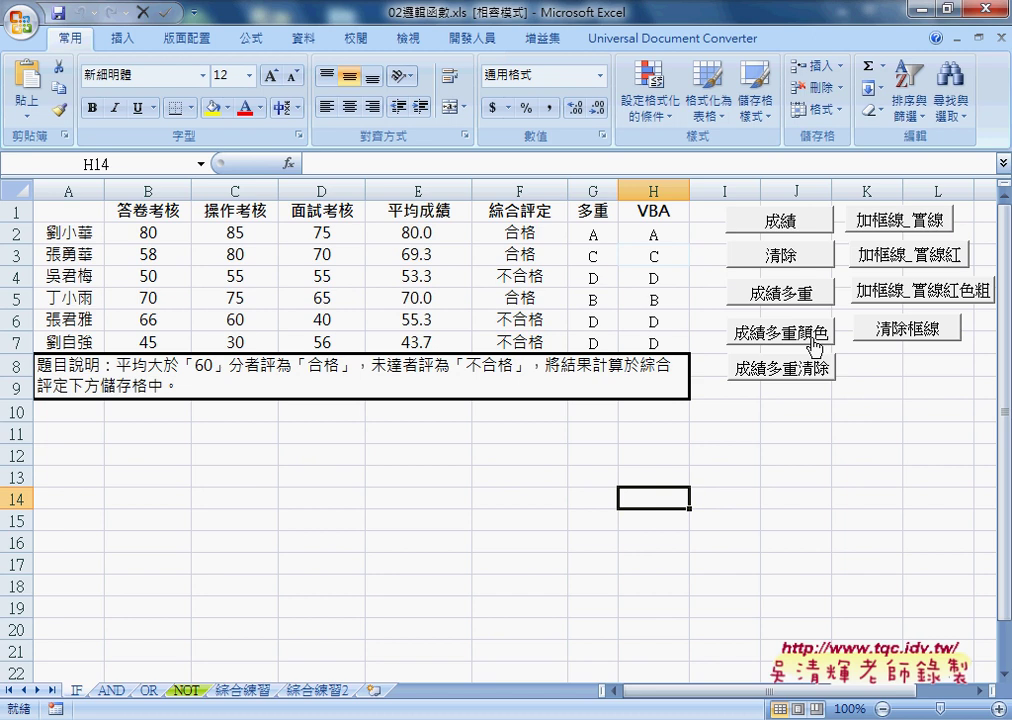
left_click(813, 342)
left_click(678, 236)
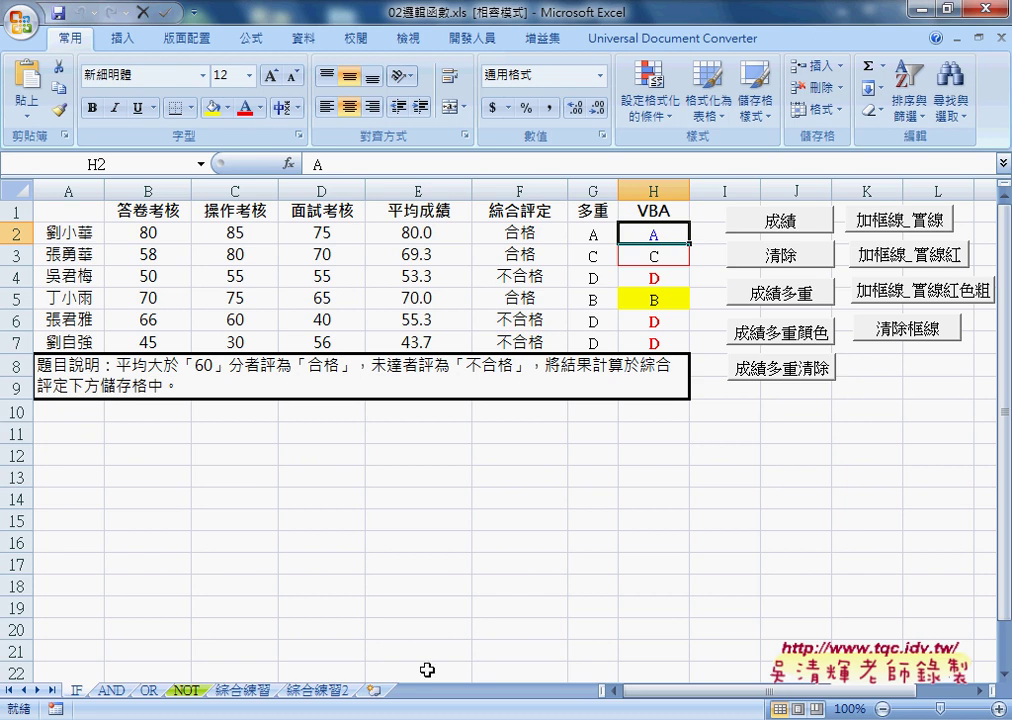
Step: In 程式碼.docx, highlight RGB(0, 0, 255) on the Font.Color line and grade A's cell assignment
key("alt+Tab")
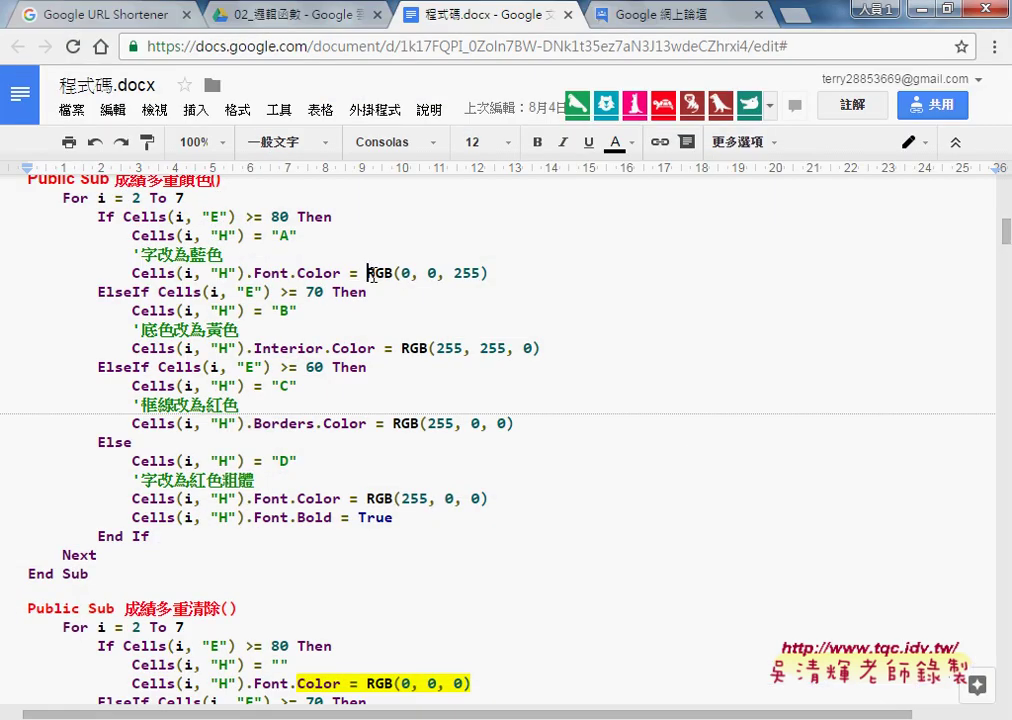
left_click_drag(367, 274, 393, 272)
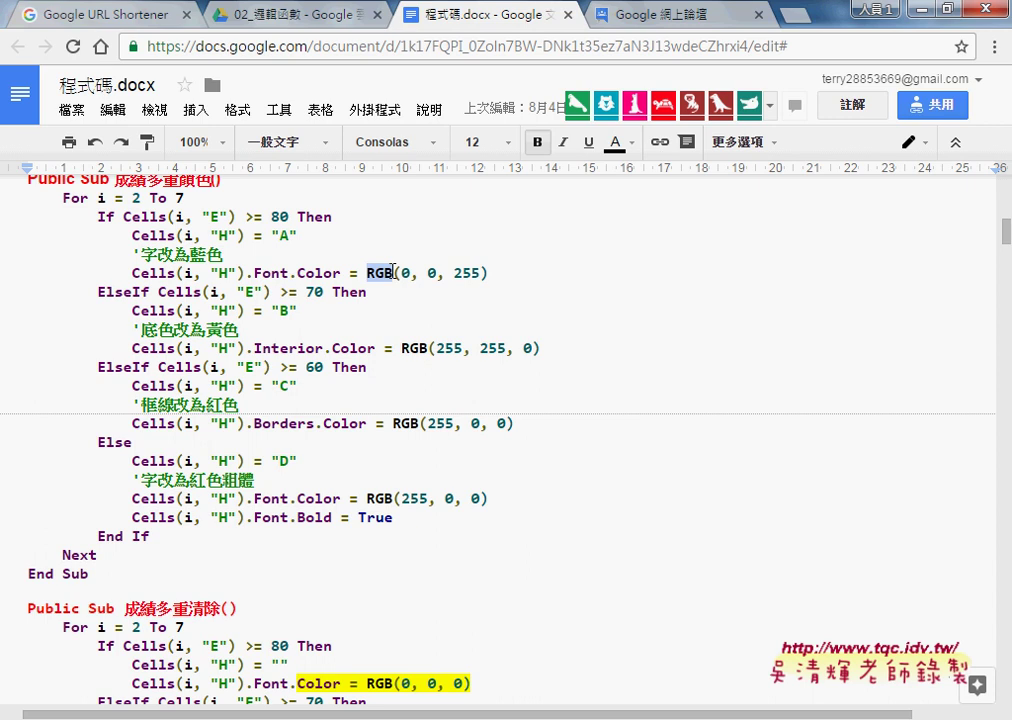
left_click_drag(489, 272, 367, 272)
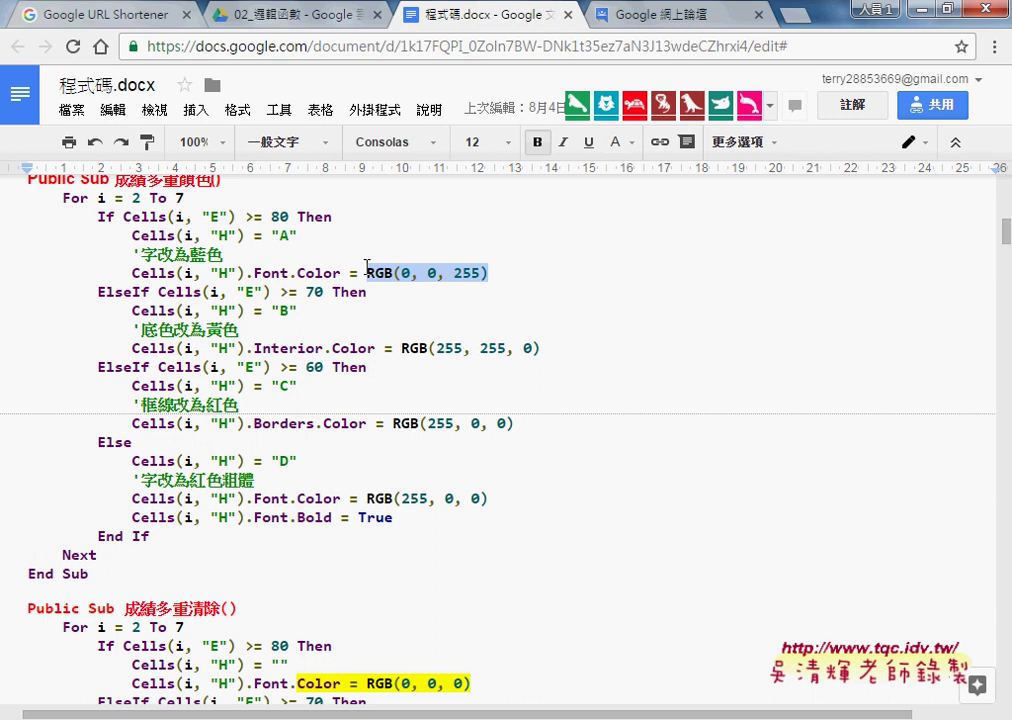
left_click(320, 273)
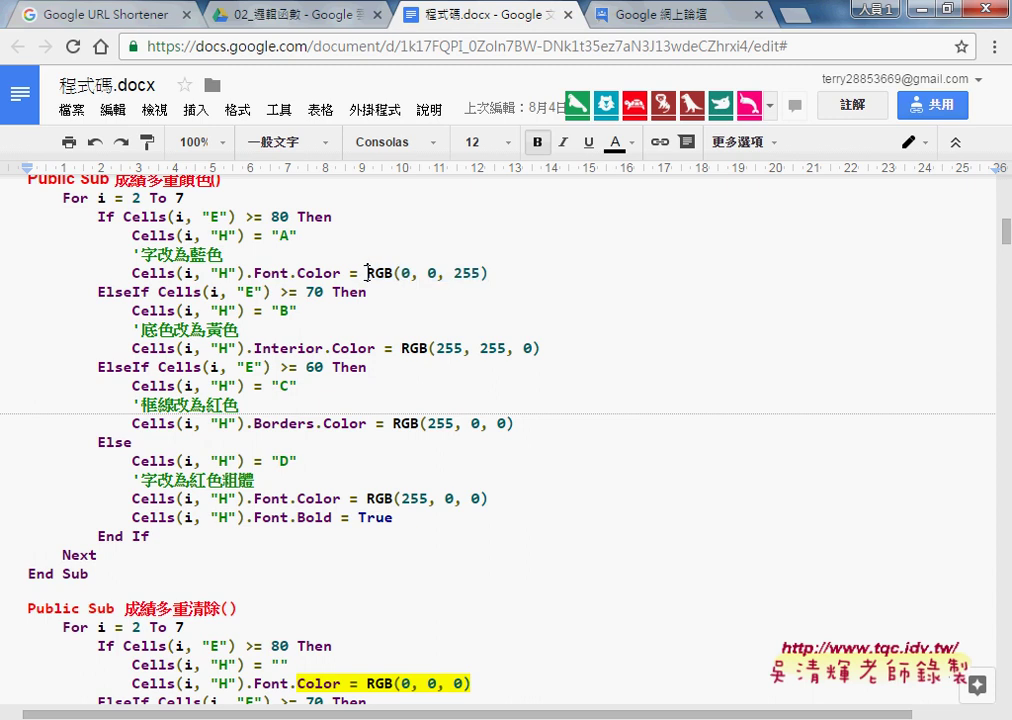
left_click_drag(367, 273, 490, 273)
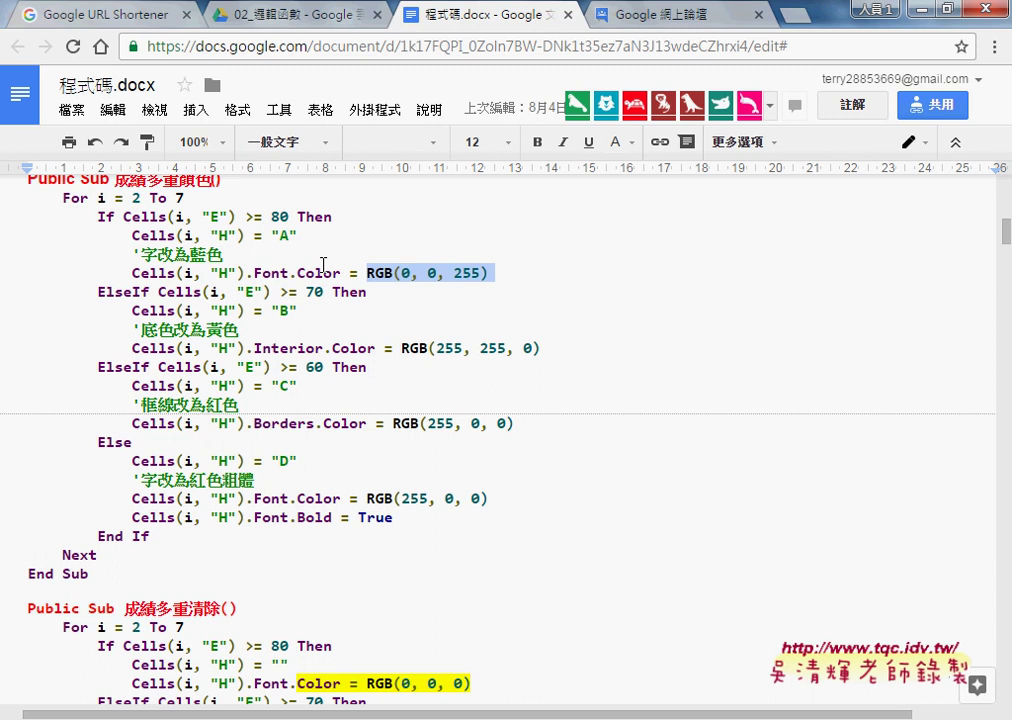
mouse_move(132, 235)
left_mouse_down()
mouse_move(300, 233)
mouse_move(123, 217)
left_mouse_up()
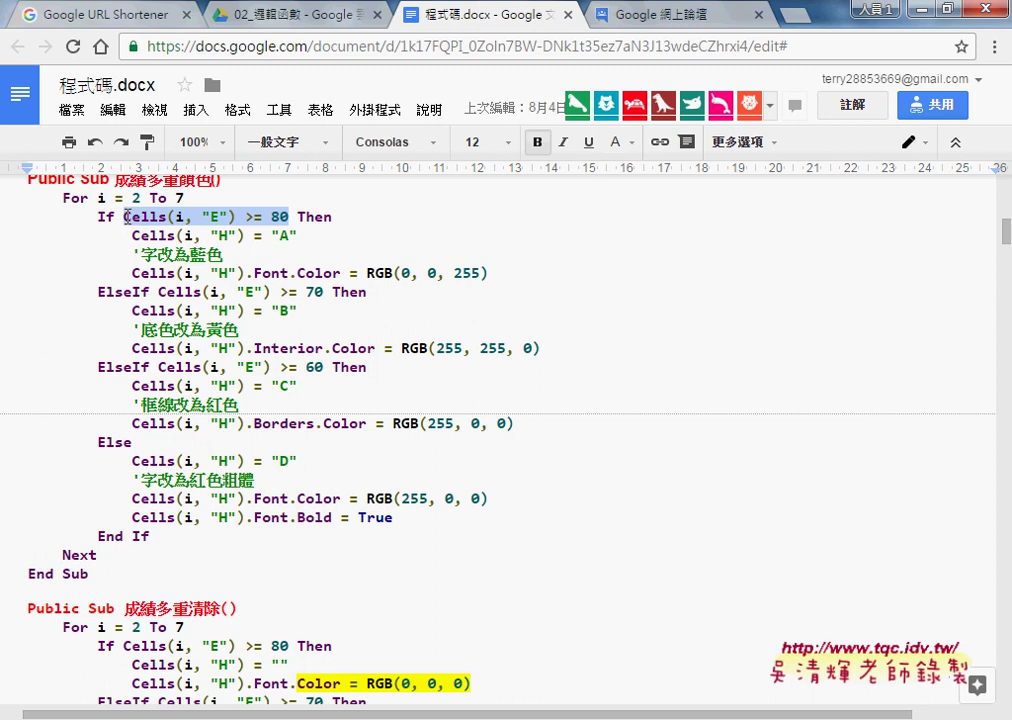
mouse_move(297, 235)
left_mouse_down()
mouse_move(259, 235)
mouse_move(272, 235)
left_mouse_up()
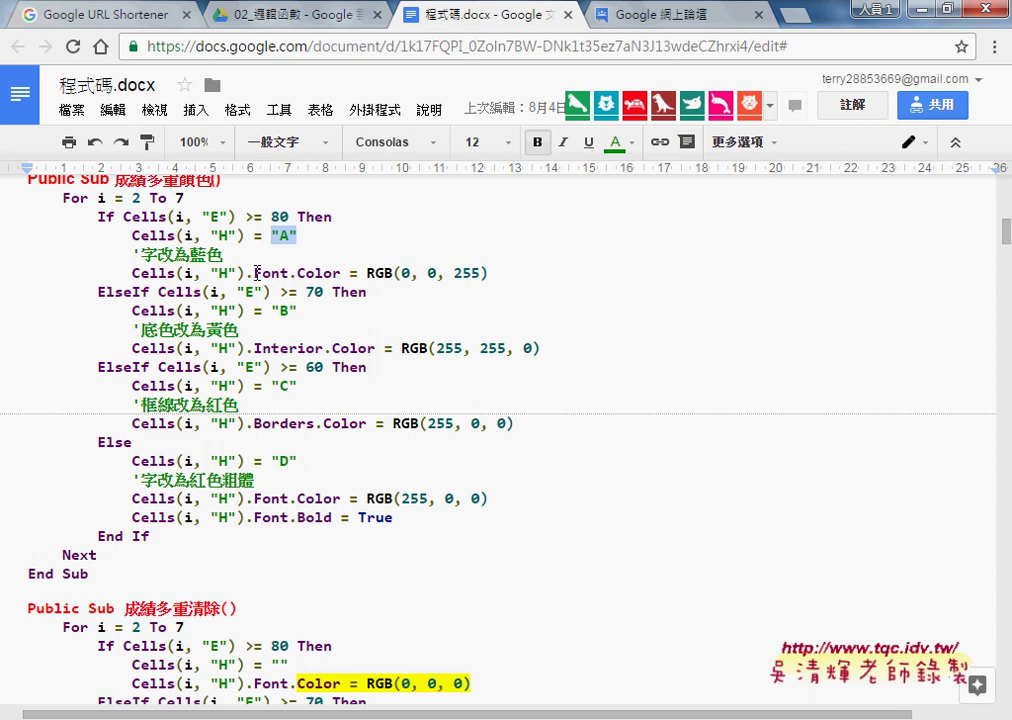
left_click_drag(247, 272, 289, 272)
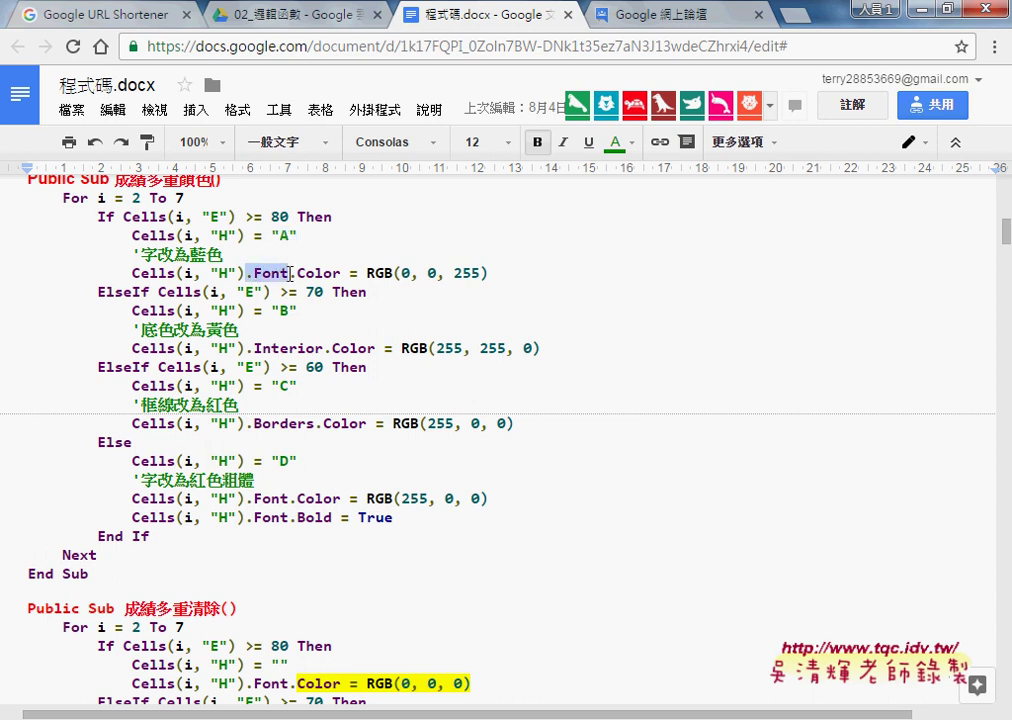
left_click_drag(133, 272, 290, 272)
left_click(249, 272)
left_click_drag(289, 272, 492, 272)
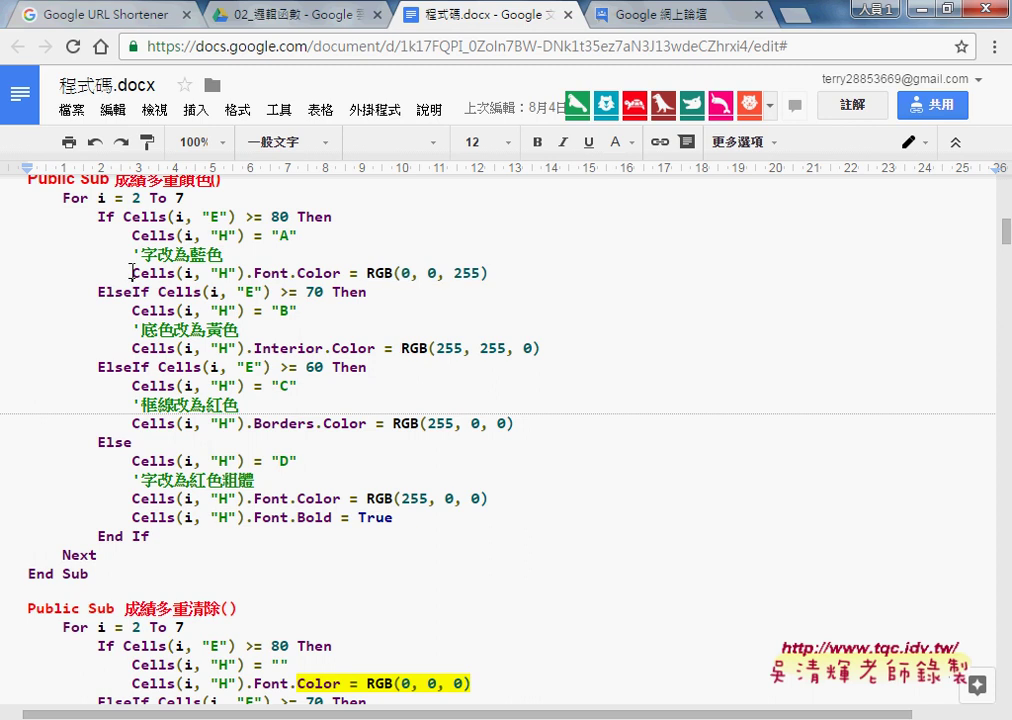
left_click_drag(129, 273, 497, 272)
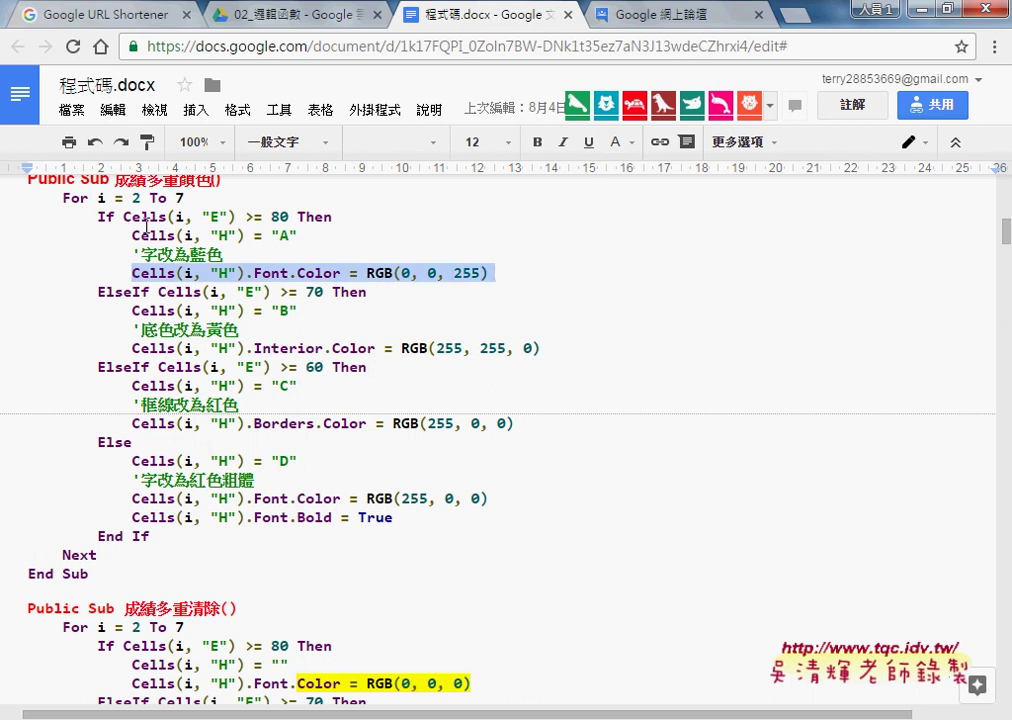
left_click_drag(97, 216, 318, 218)
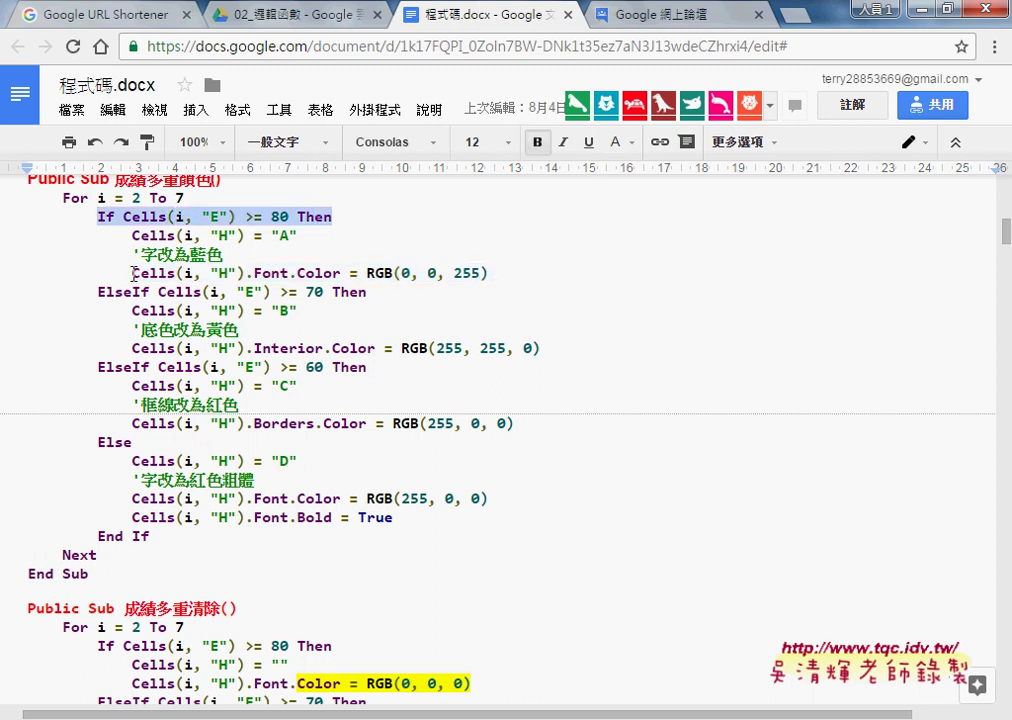
left_click_drag(131, 273, 488, 273)
mouse_move(297, 235)
left_mouse_down()
mouse_move(131, 235)
mouse_move(372, 273)
mouse_move(494, 273)
left_mouse_up()
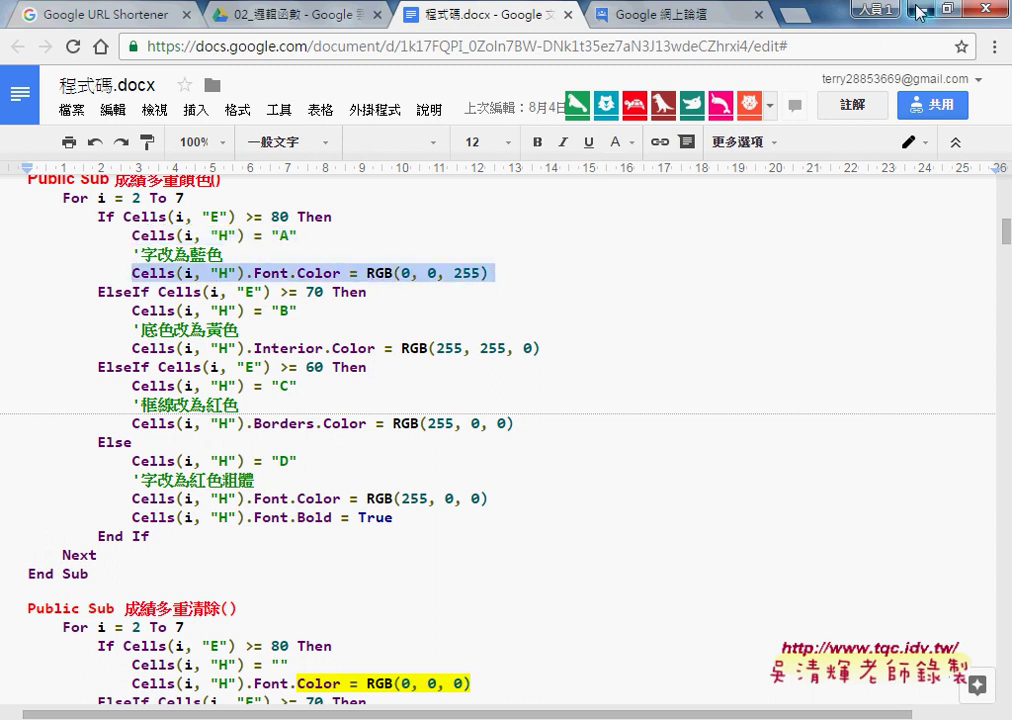
key("alt+Tab")
left_click(680, 302)
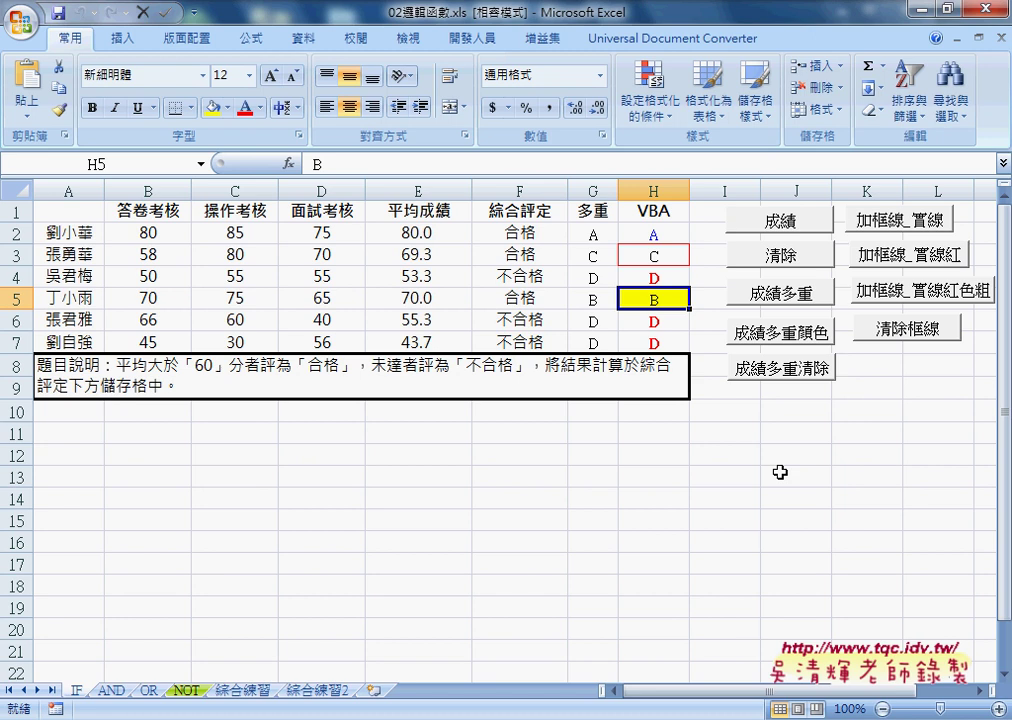
left_click(922, 12)
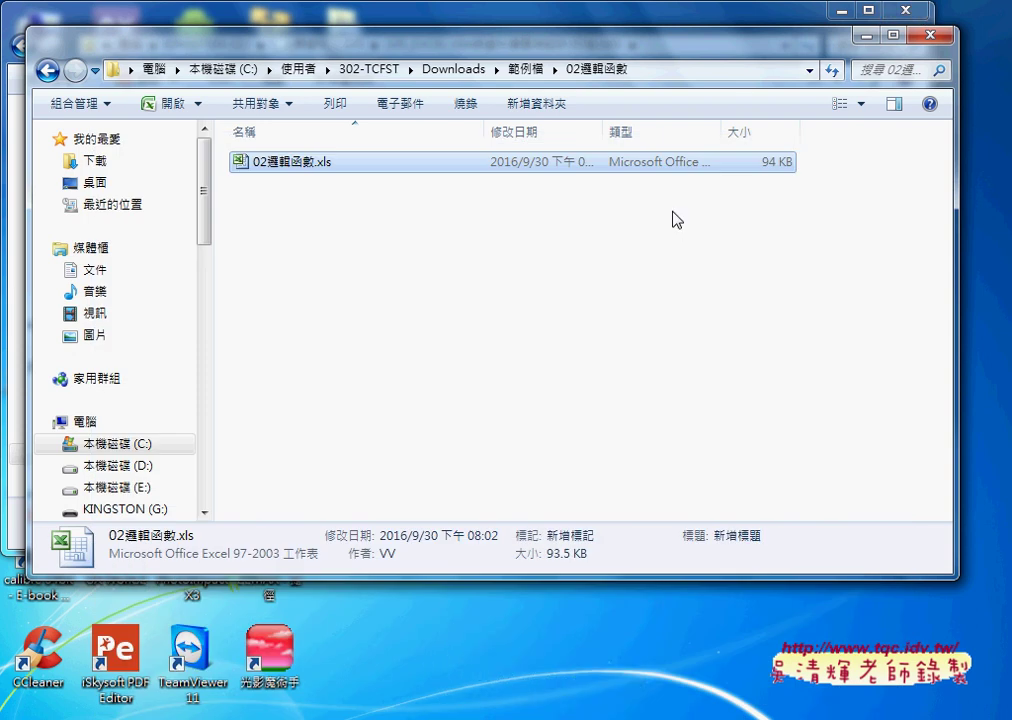
key("alt+Tab")
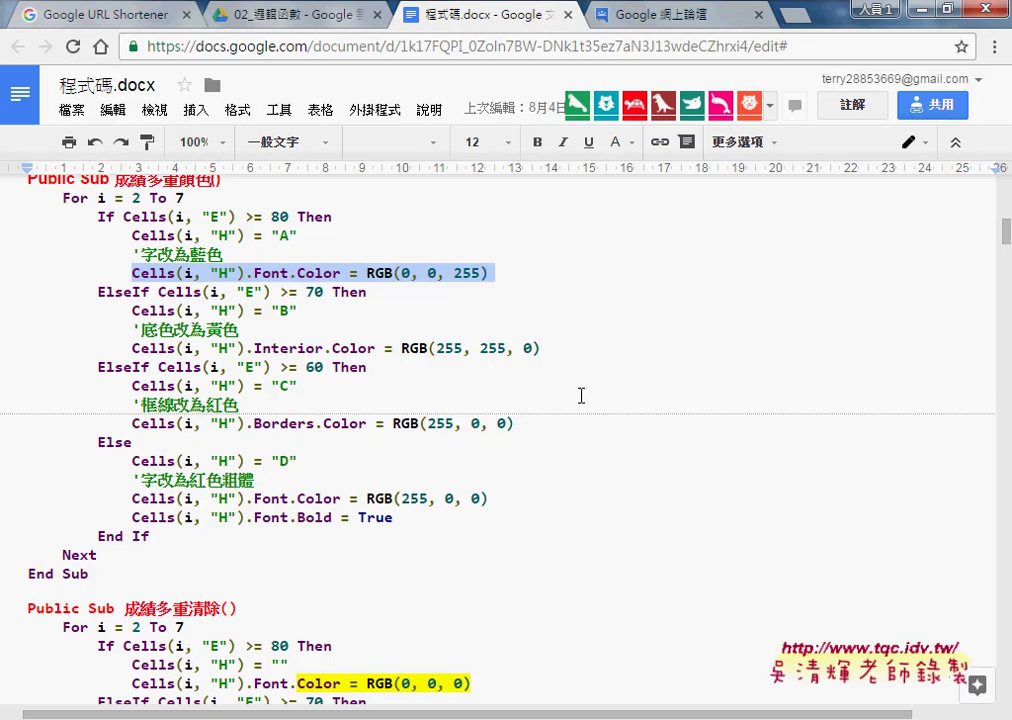
left_click_drag(437, 348, 464, 348)
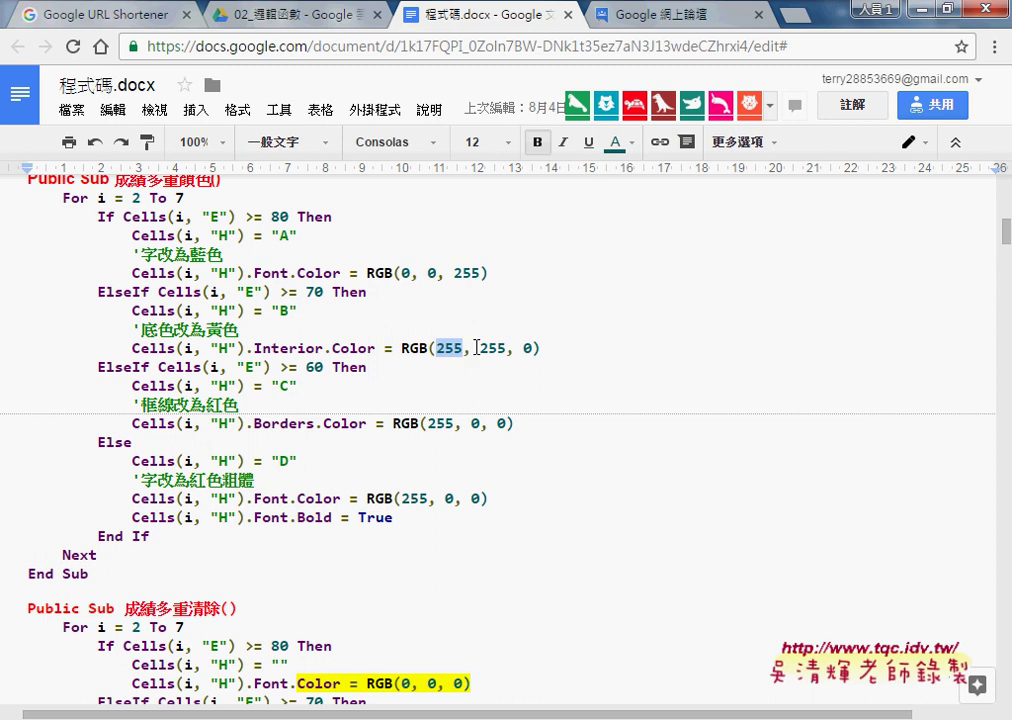
left_click_drag(480, 348, 532, 348)
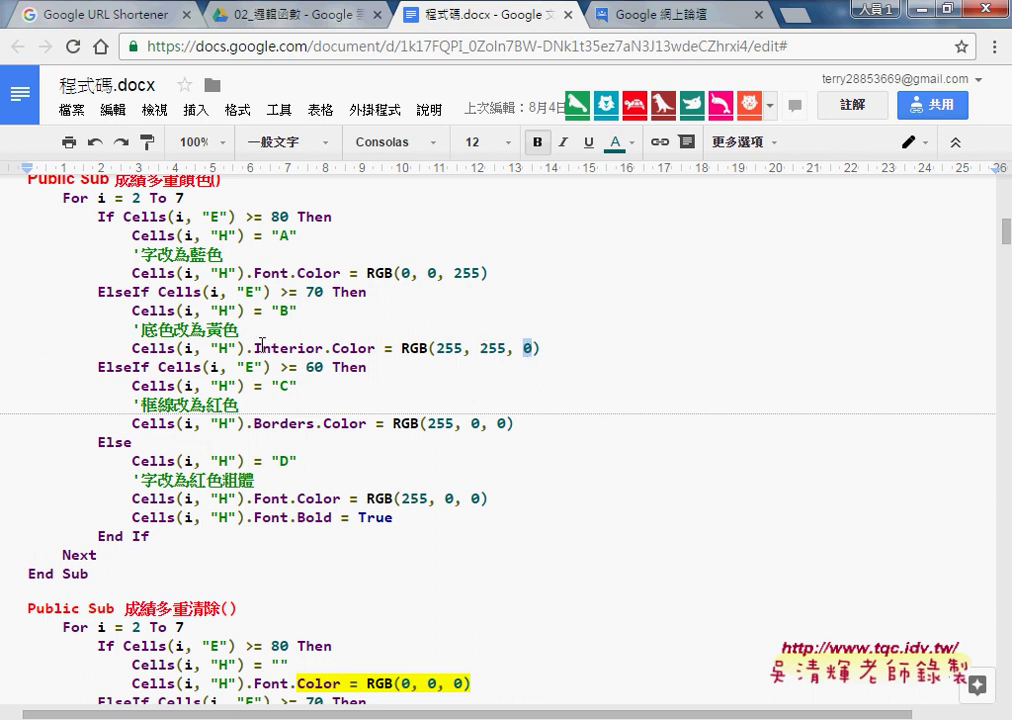
mouse_move(254, 348)
left_mouse_down()
mouse_move(545, 348)
mouse_move(532, 352)
left_mouse_up()
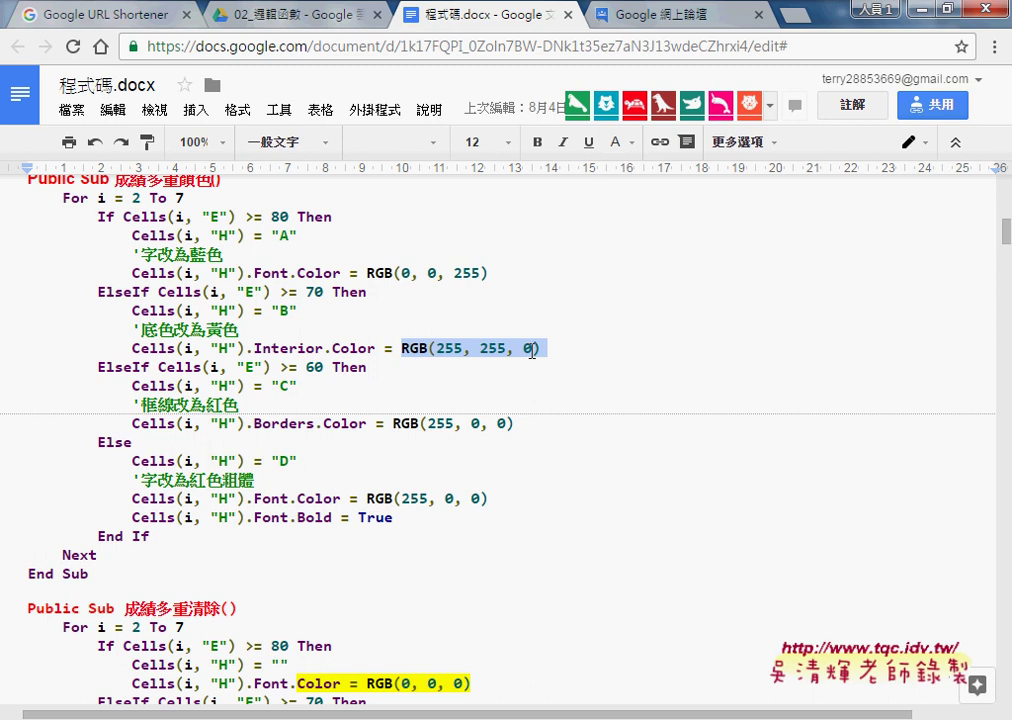
Step: In Excel, view H5's yellow fill RGB values without changing them, then check H3's red-bordered C
key("alt+Tab")
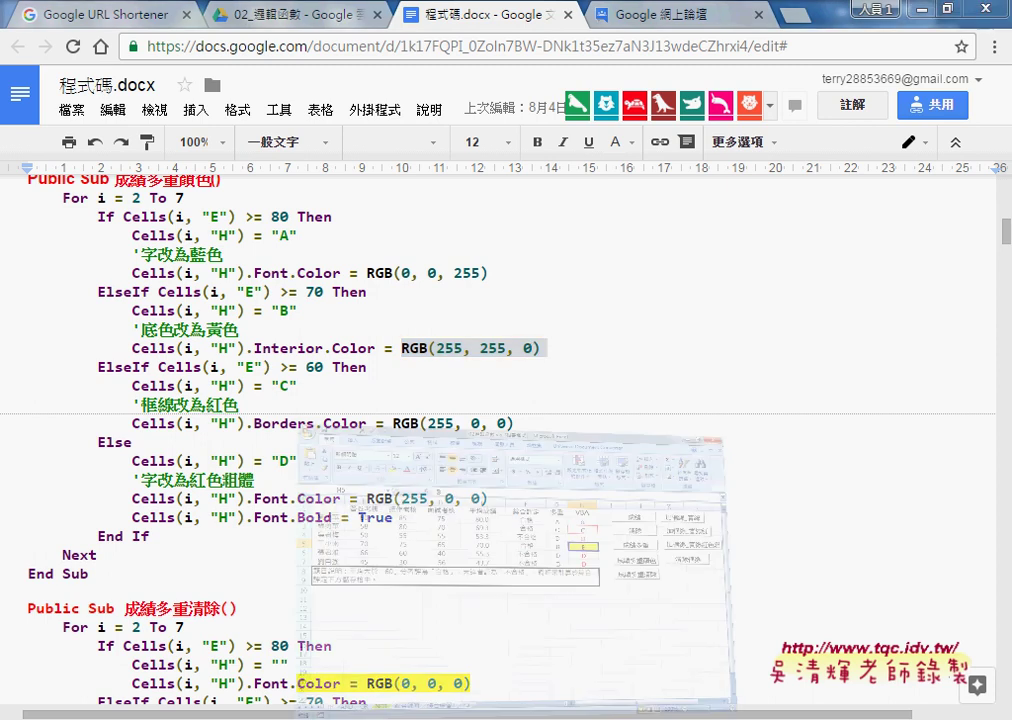
left_click(228, 107)
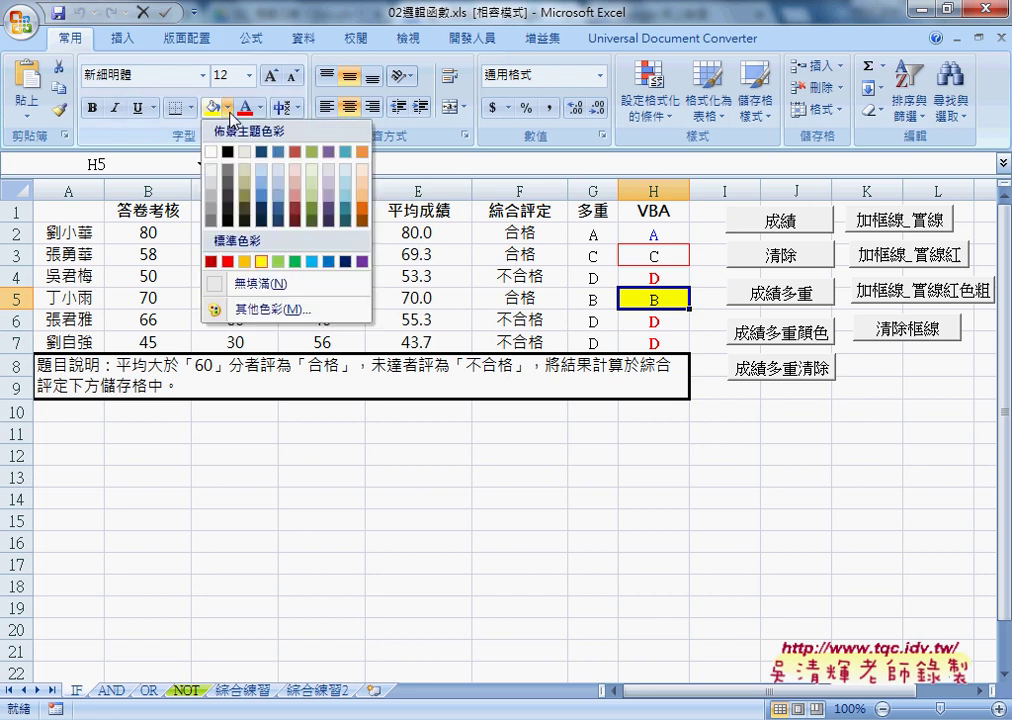
left_click(282, 312)
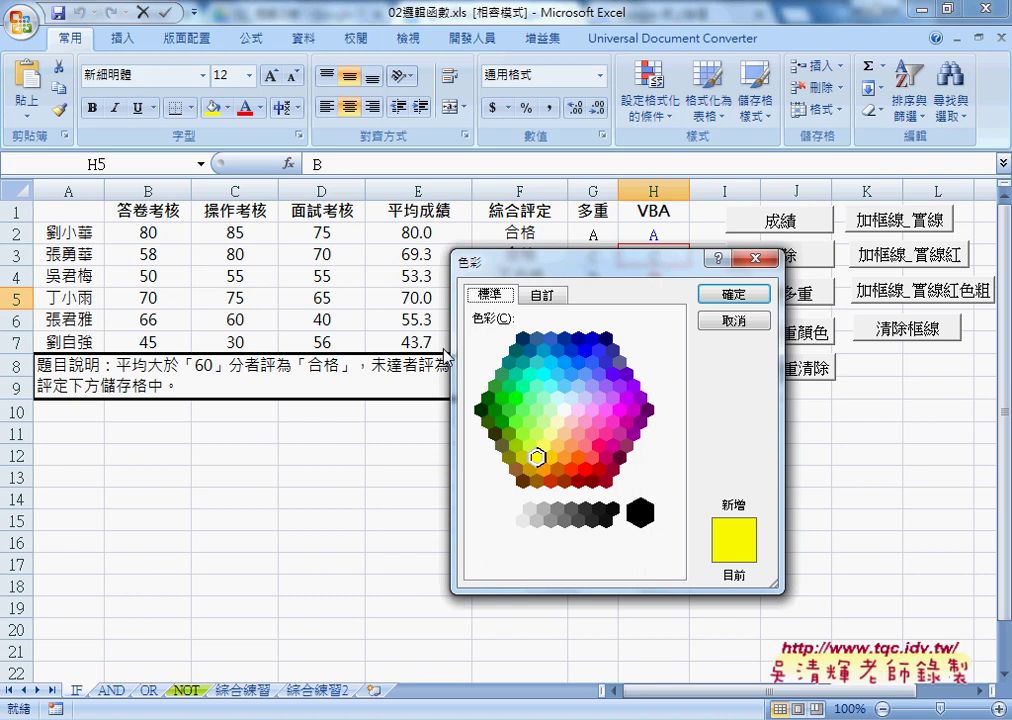
left_click(542, 295)
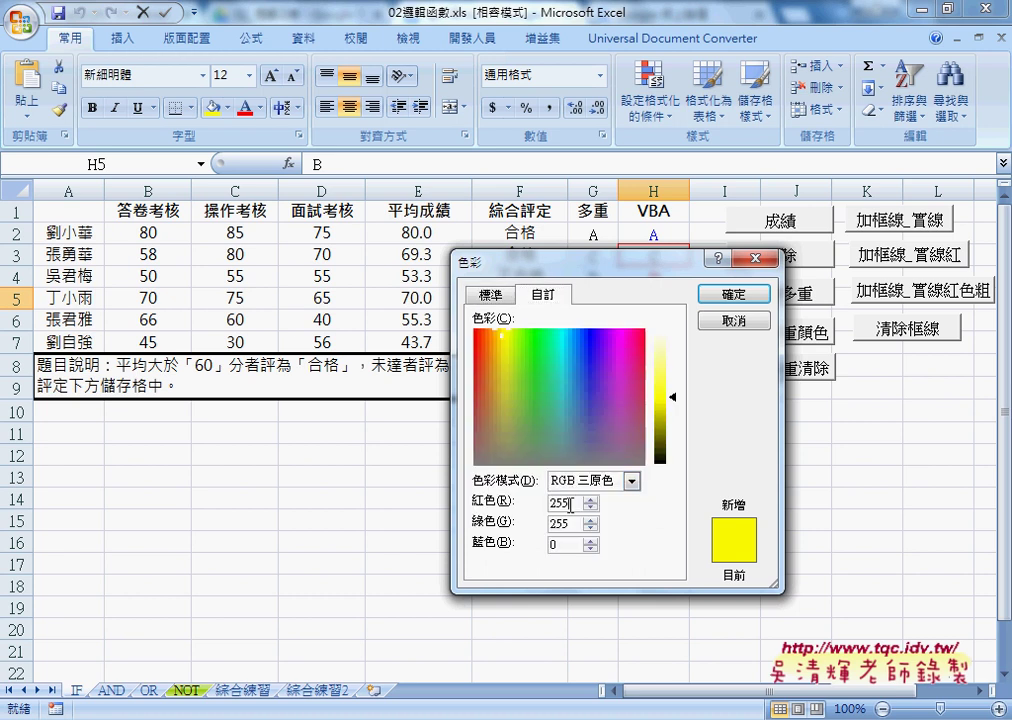
key("Tab")
key("Tab")
left_click_drag(600, 402, 594, 400)
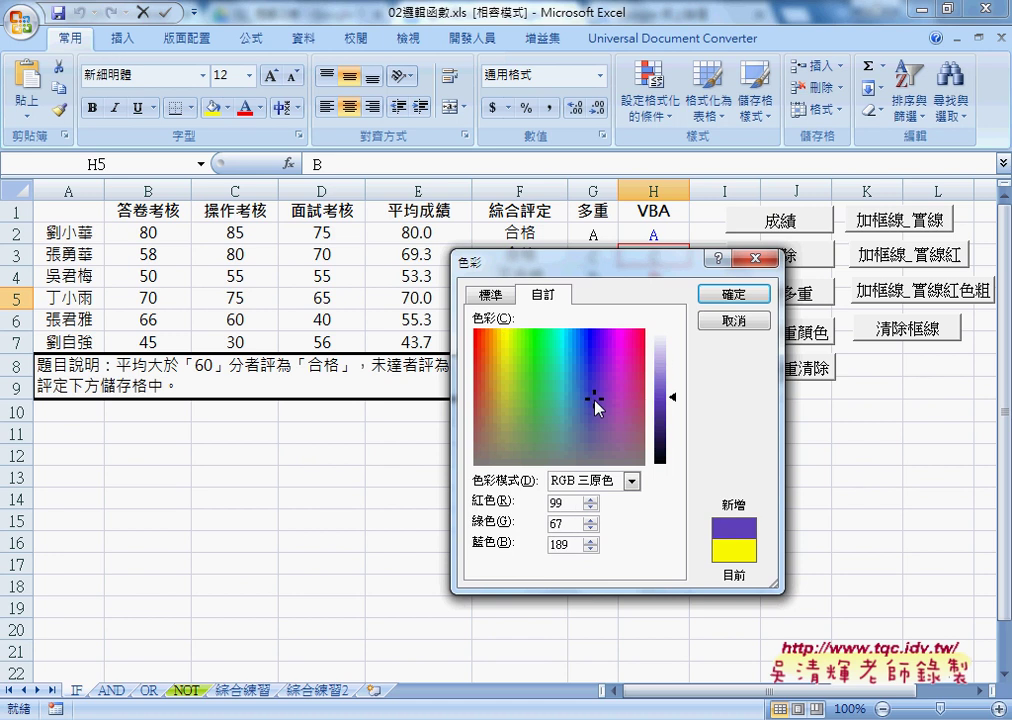
double_click(580, 545)
left_click(737, 321)
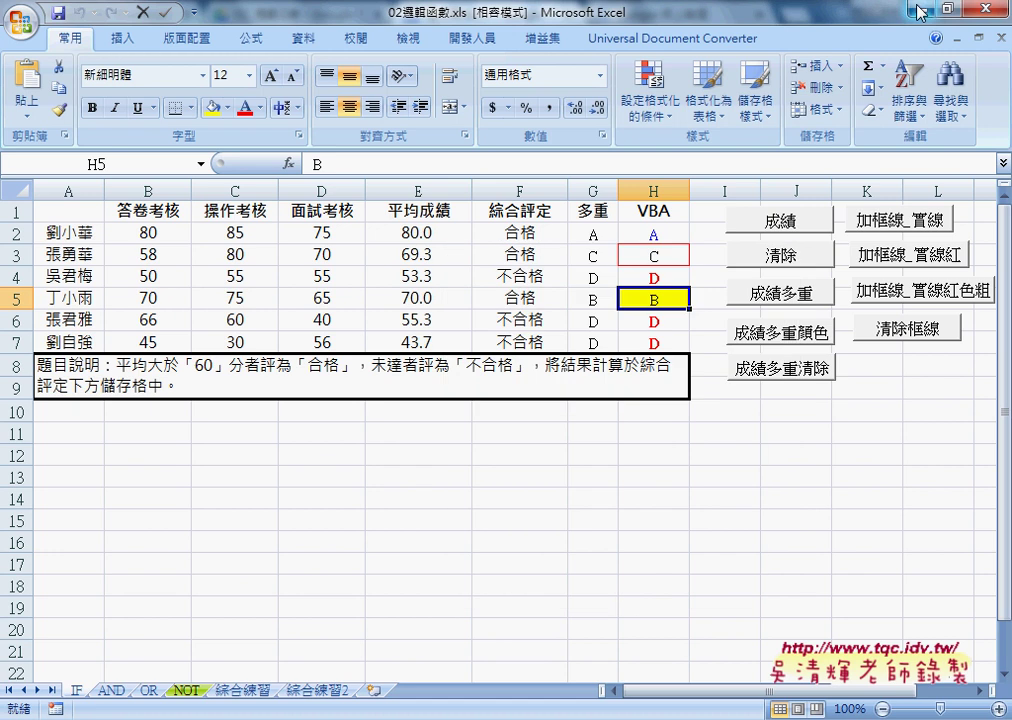
left_click(673, 256)
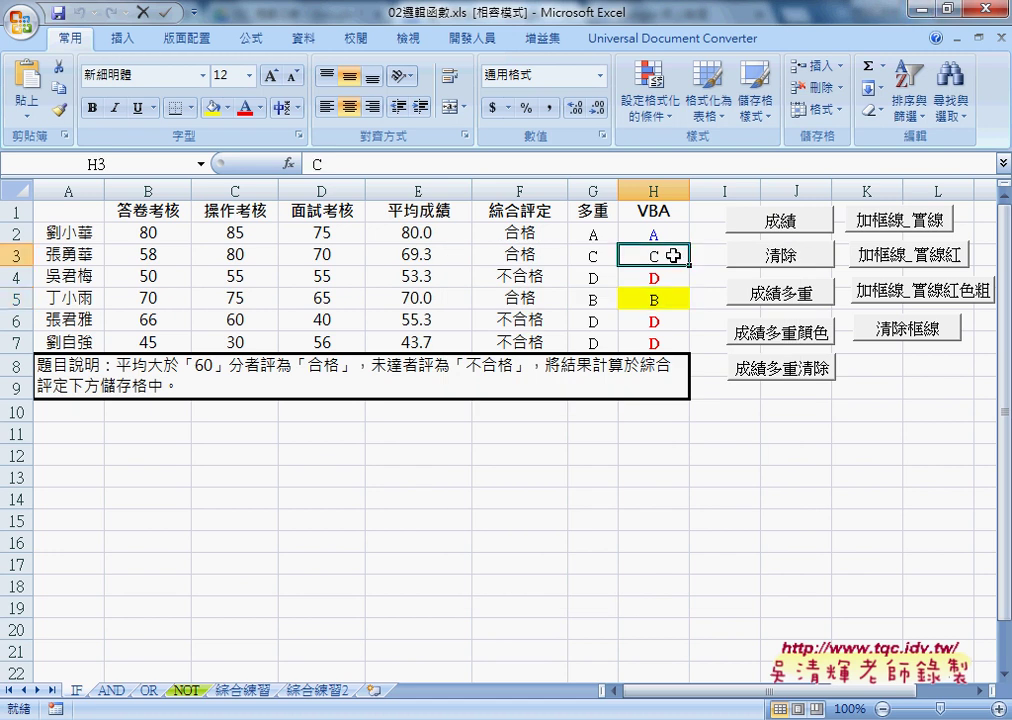
left_click(680, 495)
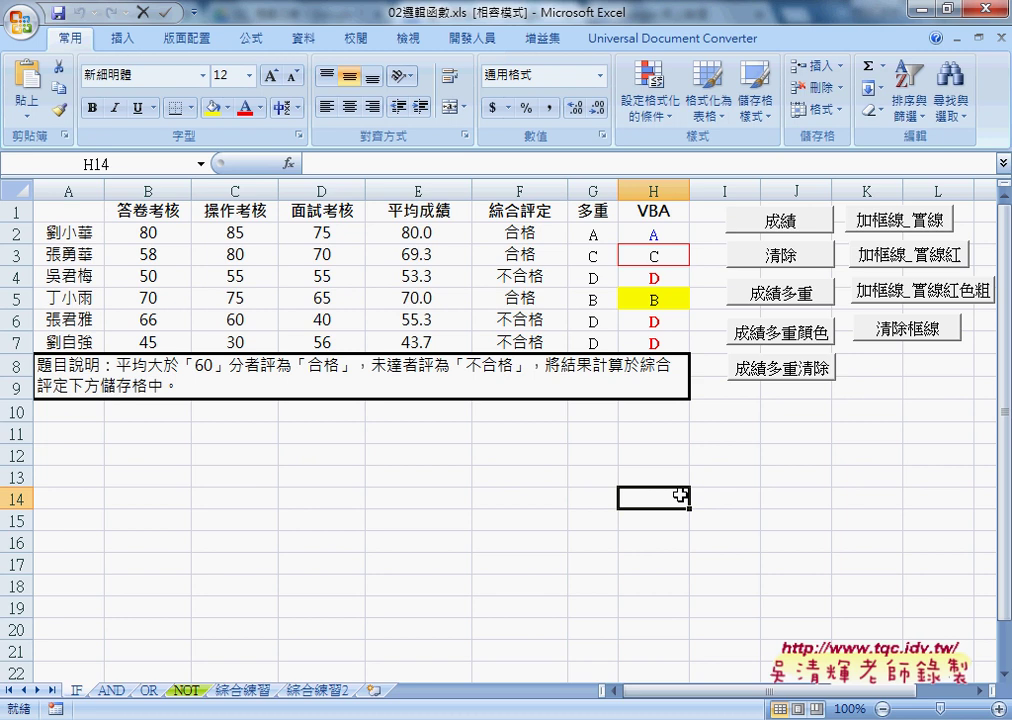
Step: Highlight Borders, .Color and RGB(255, 0, 0) on grade C's border line in the code
key("alt+Tab")
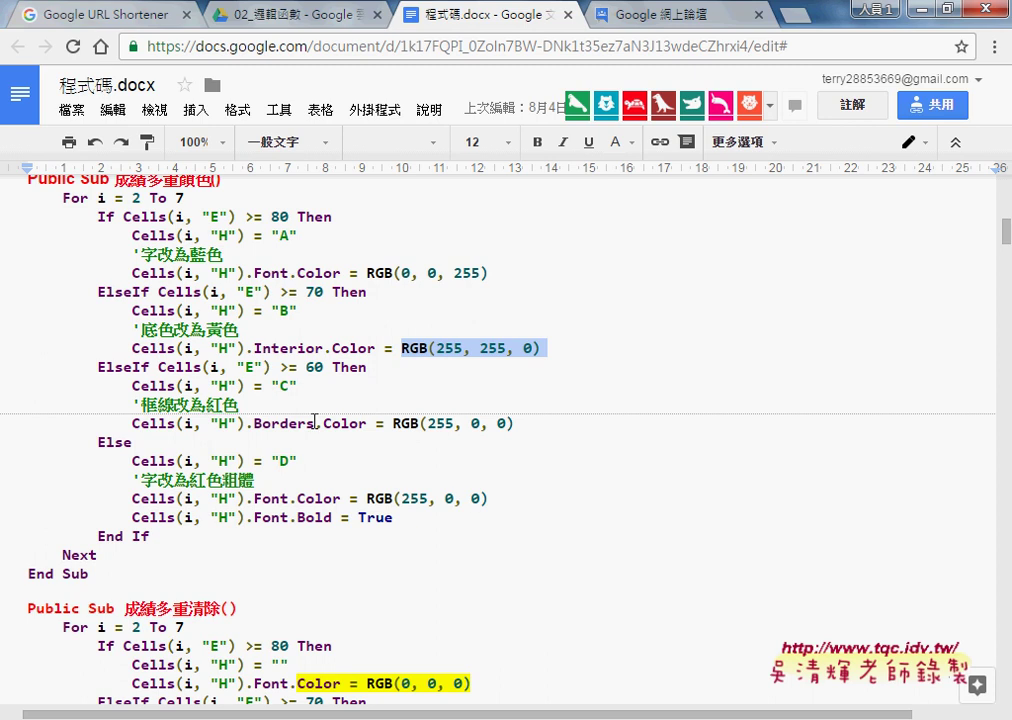
double_click(322, 423)
left_click_drag(327, 418, 367, 420)
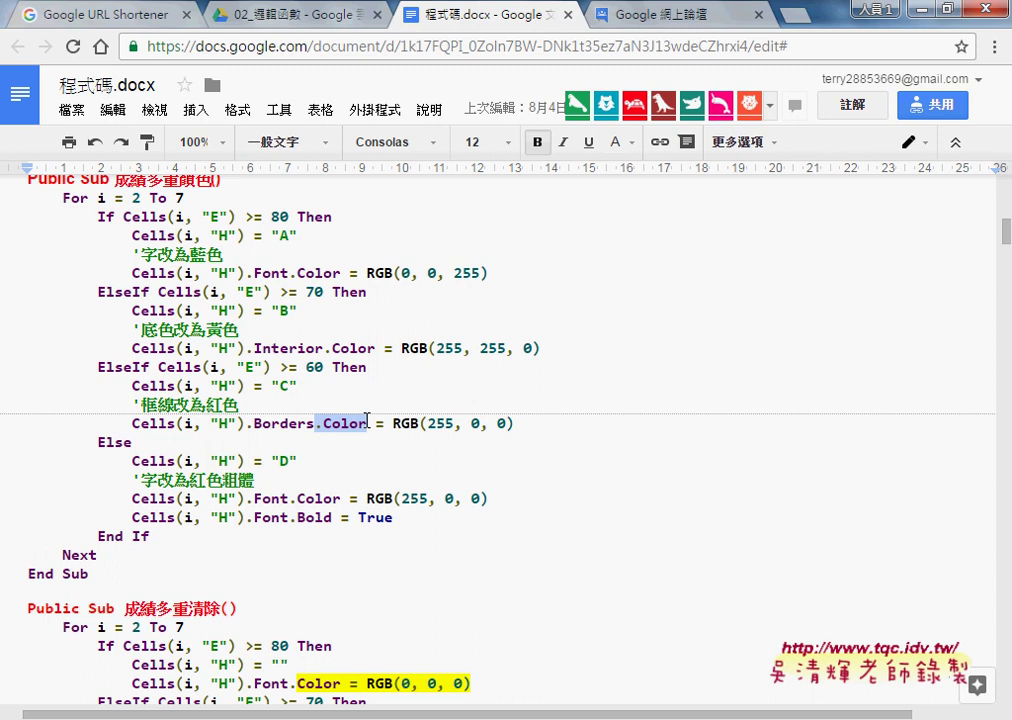
left_click_drag(254, 423, 316, 425)
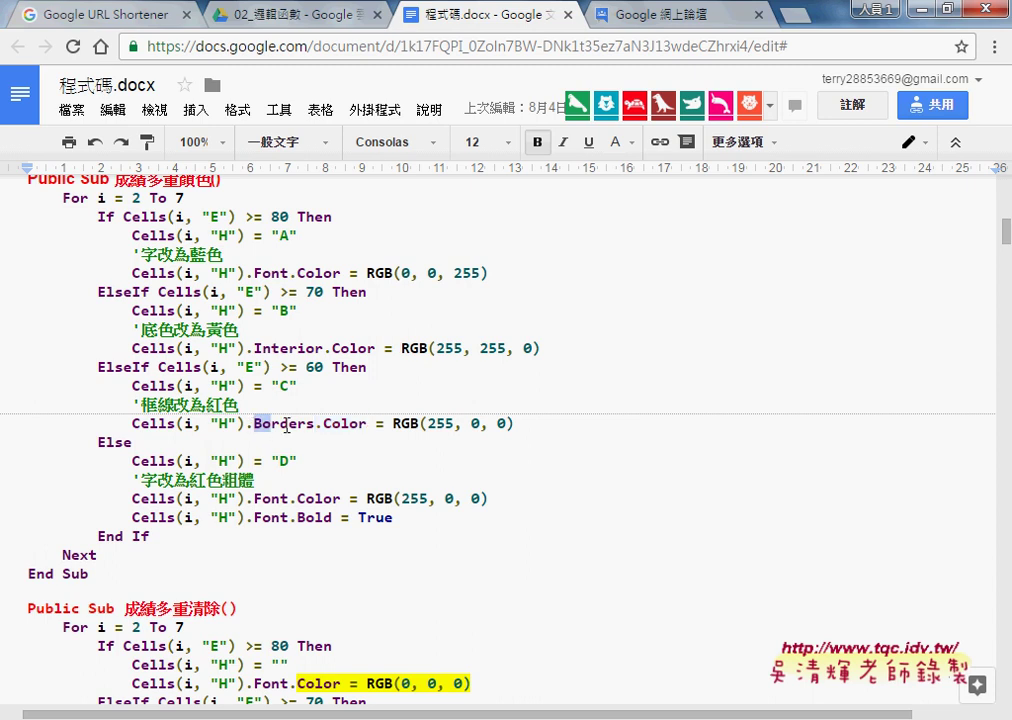
left_click(316, 424)
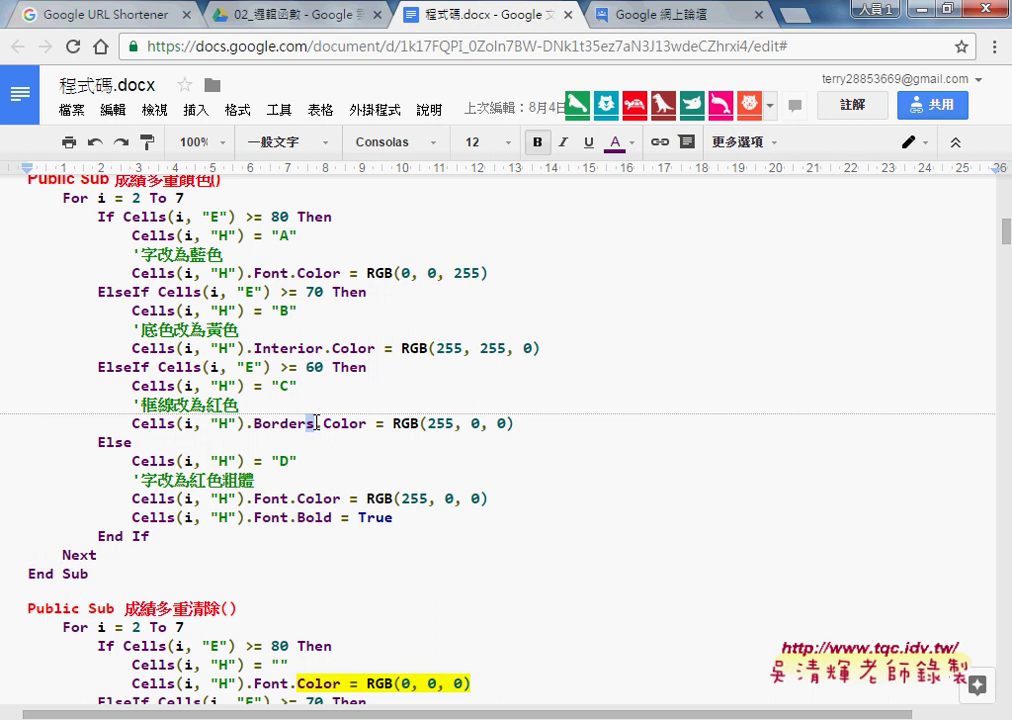
left_click_drag(392, 423, 516, 425)
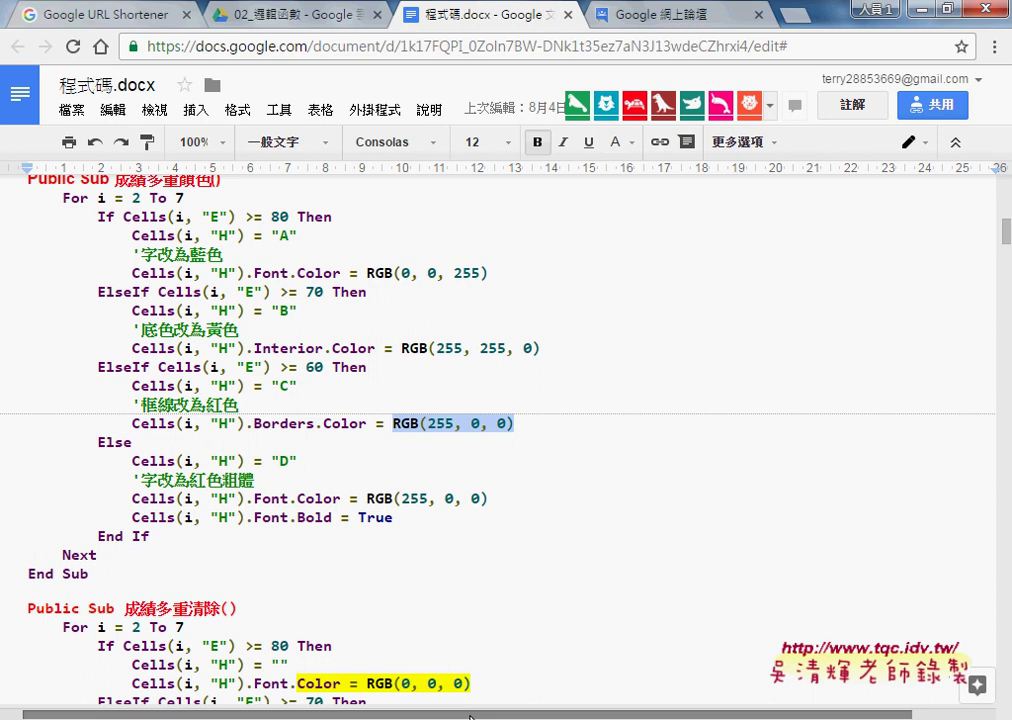
Step: Check the bold red D grade in H4, then minimize Excel
key("alt+Tab")
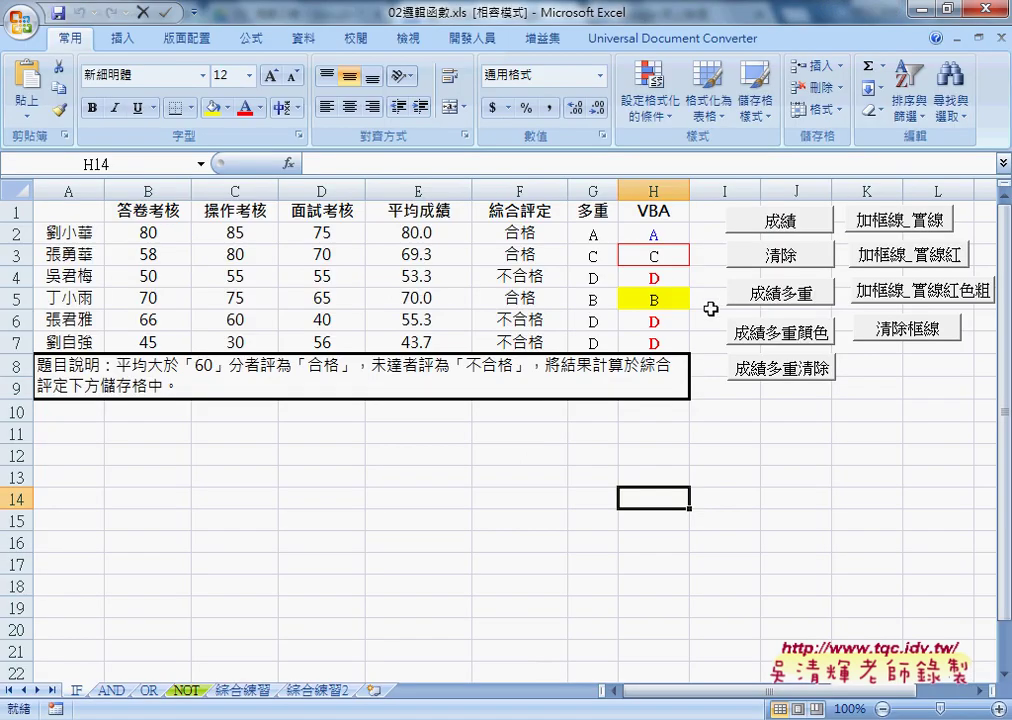
left_click(670, 278)
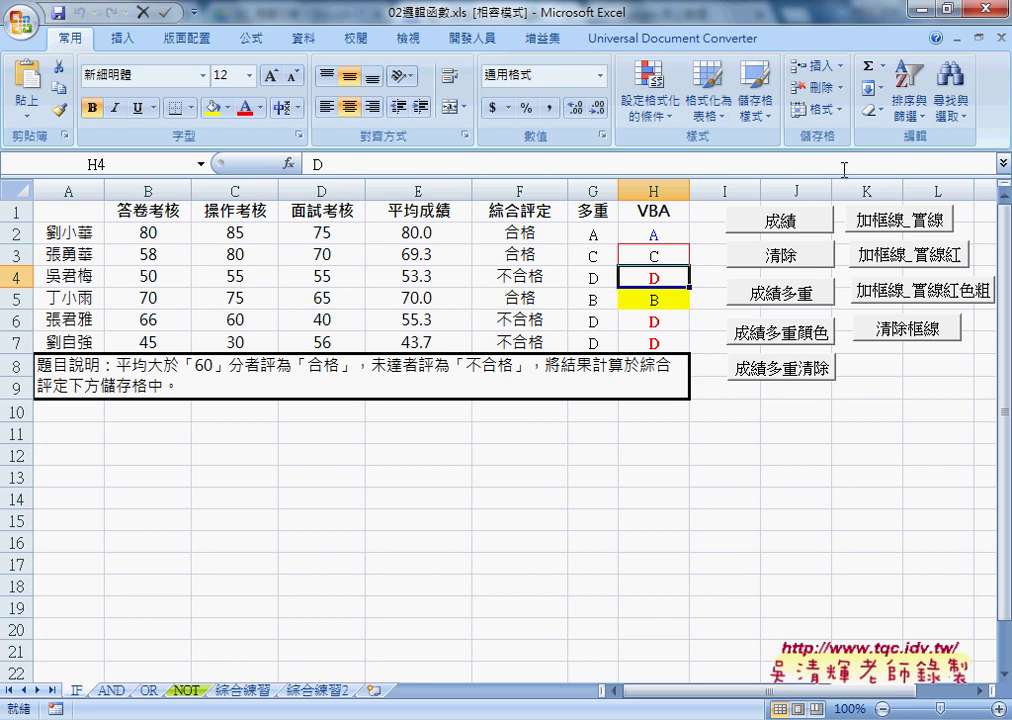
left_click(920, 8)
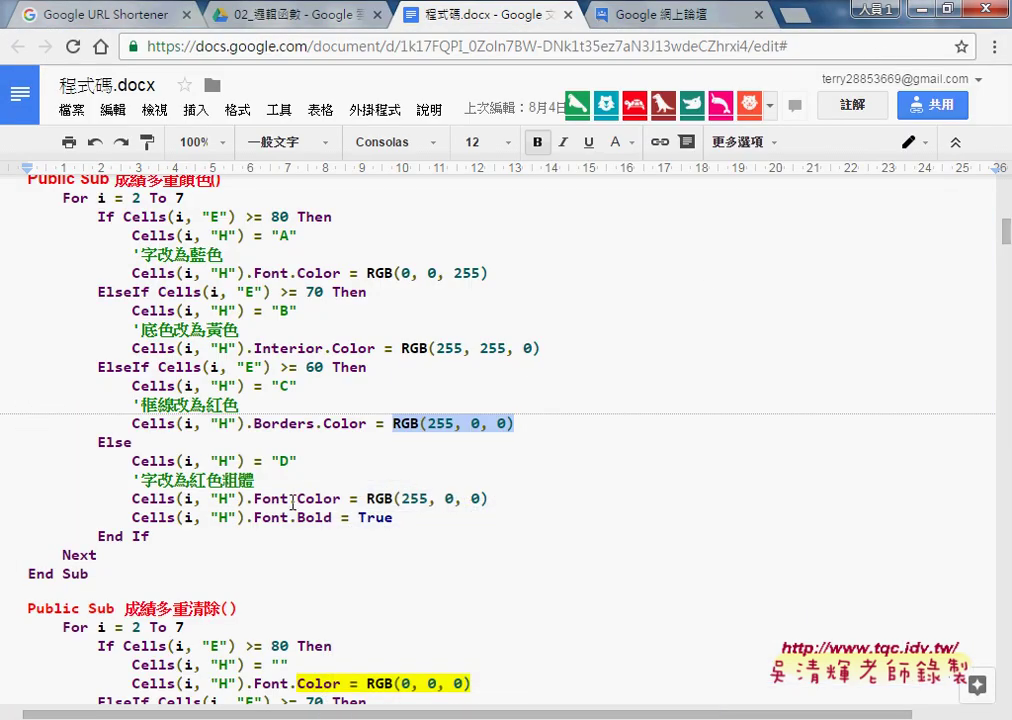
left_click_drag(297, 498, 492, 498)
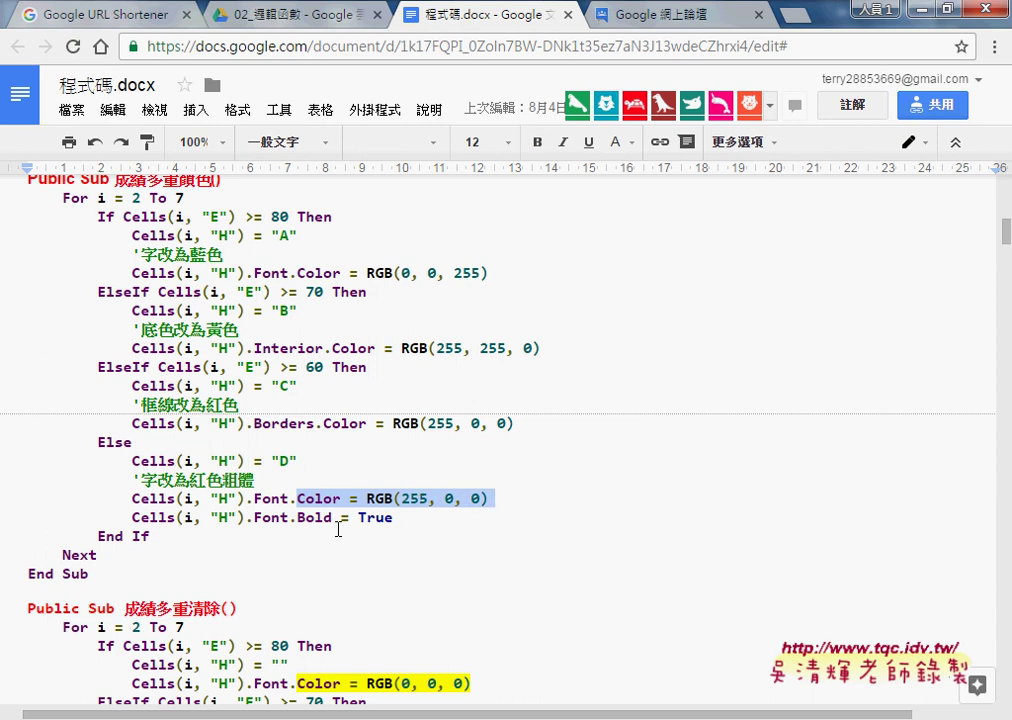
left_click(256, 518)
left_click_drag(256, 518, 333, 518)
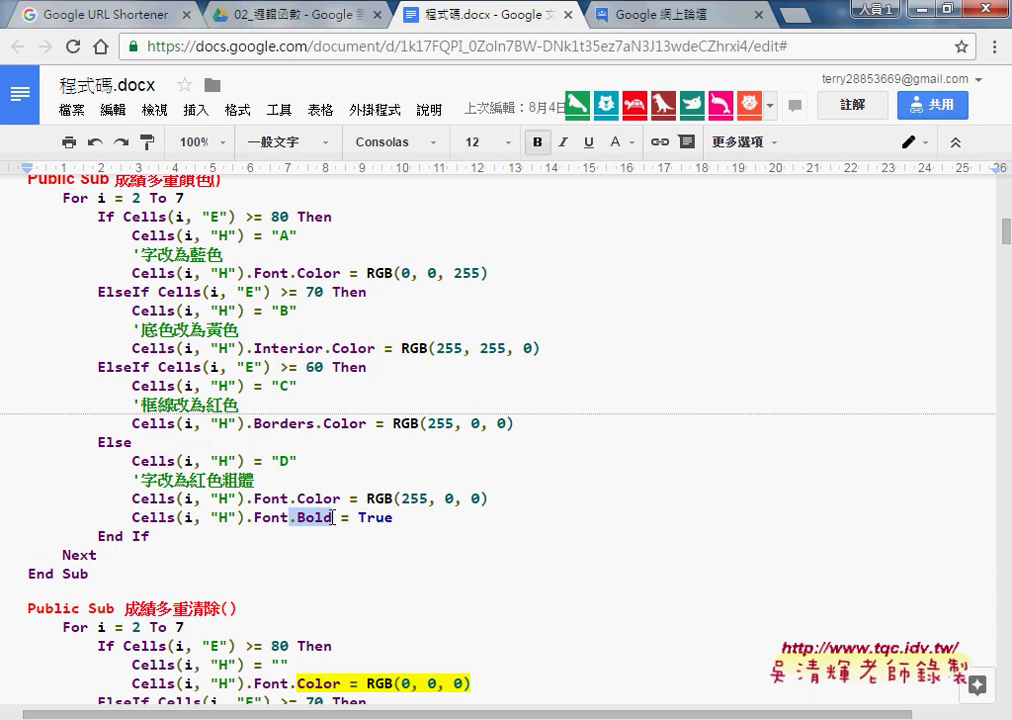
left_click_drag(340, 518, 395, 518)
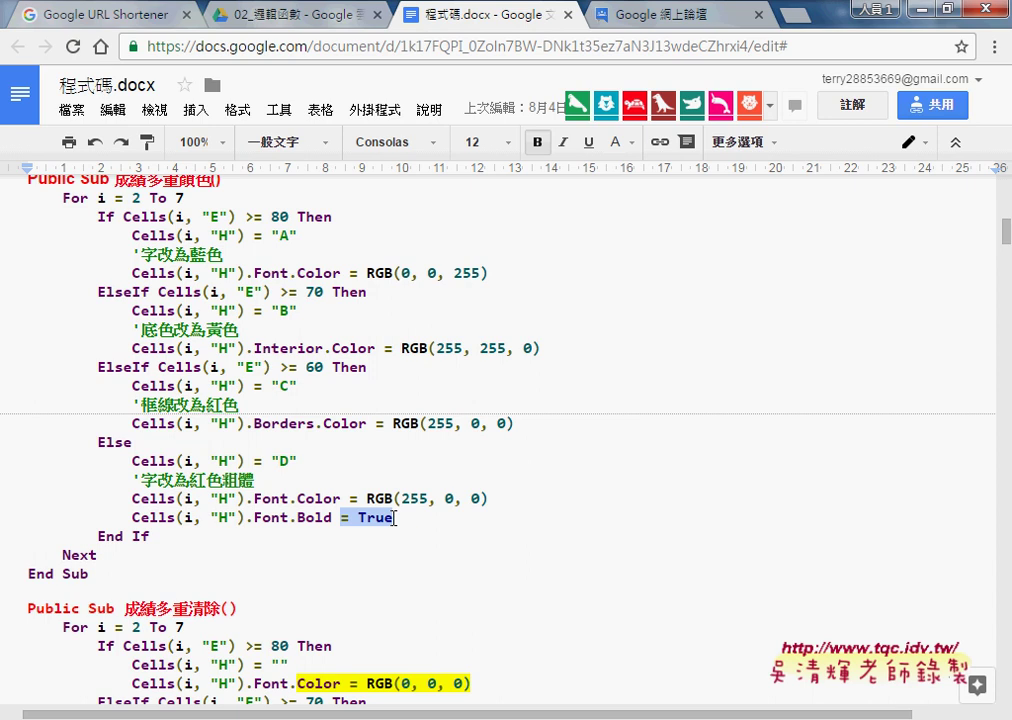
Step: Open the 成績多重顏色 button's macro via 指定巨集 → Edit and widen the VBA editor
left_click(921, 18)
left_click(576, 694)
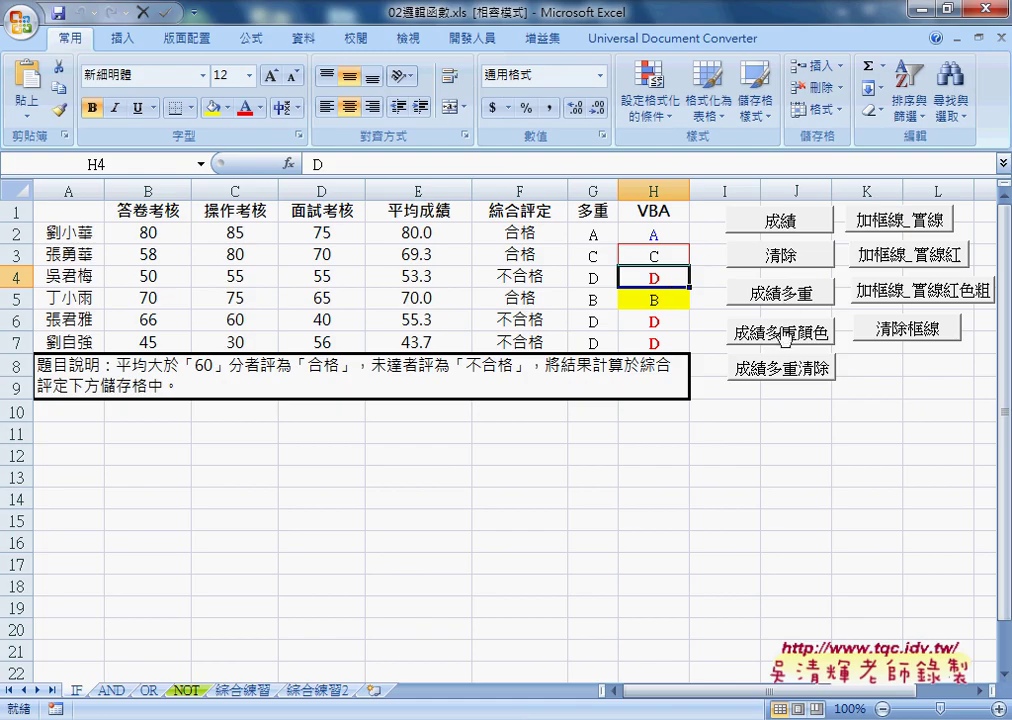
right_click(787, 335)
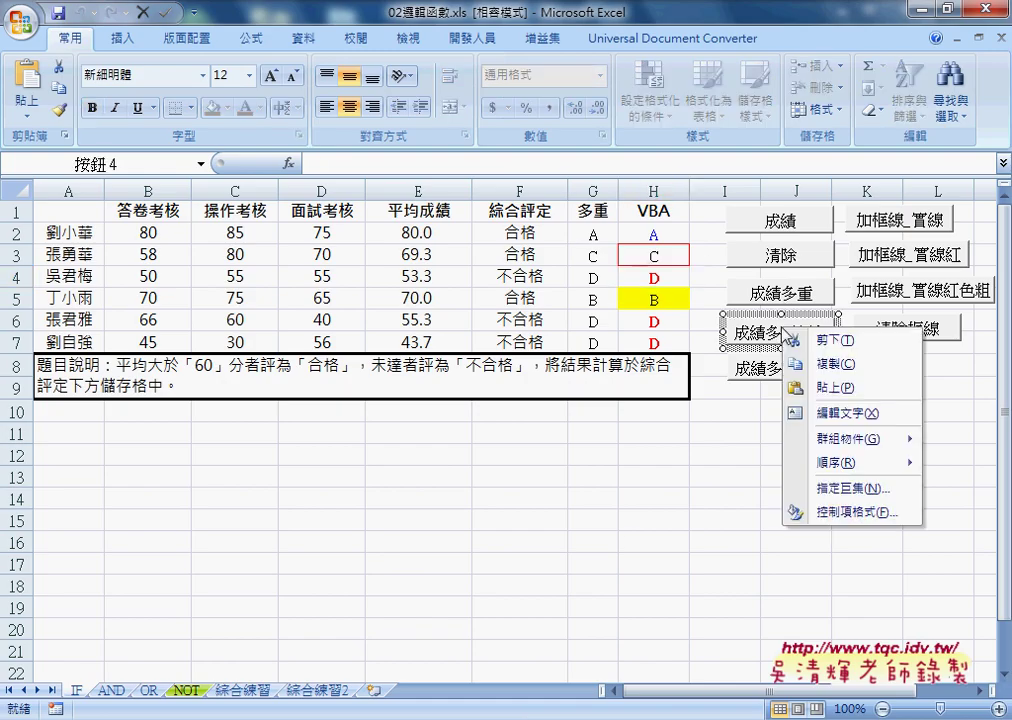
left_click(822, 491)
left_click(908, 491)
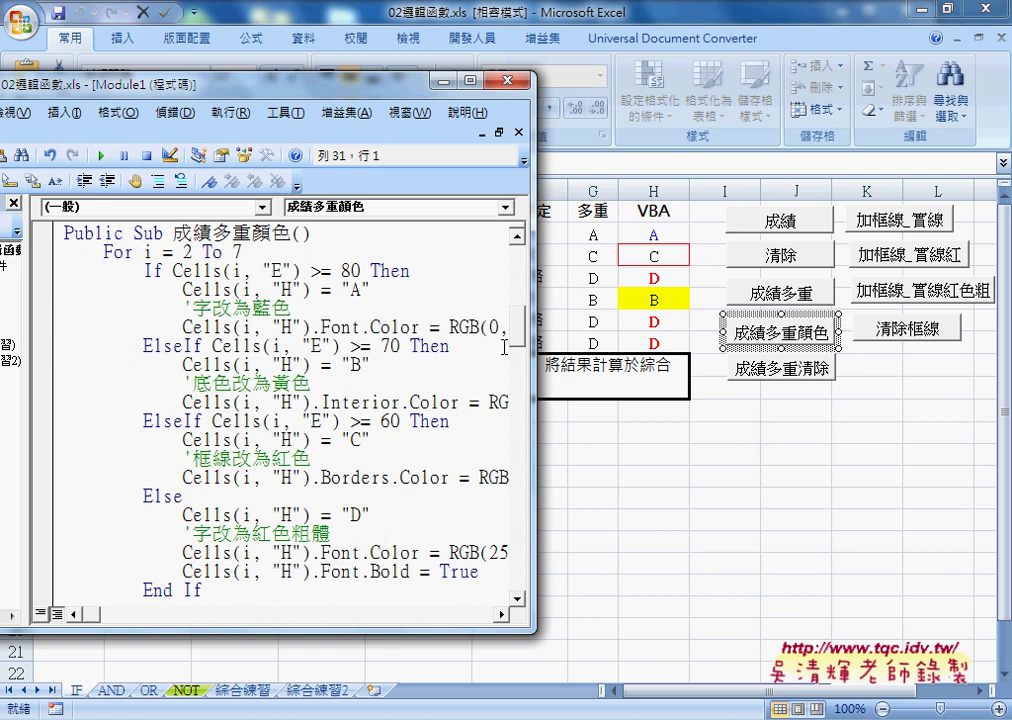
left_click_drag(536, 346, 822, 346)
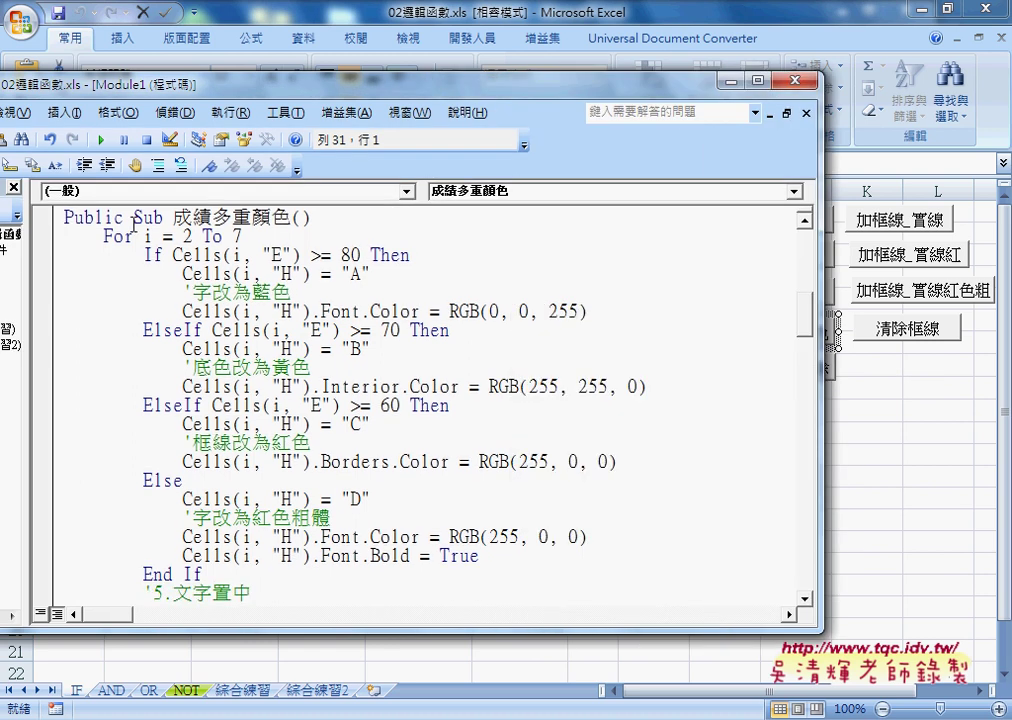
Step: Highlight the macro's colour lines: yellow fill for B, red border for C, bold red font for D
mouse_move(62, 217)
left_mouse_down()
mouse_move(236, 608)
mouse_move(264, 355)
left_mouse_up()
scroll(264, 355, "up", 4)
left_click(287, 312)
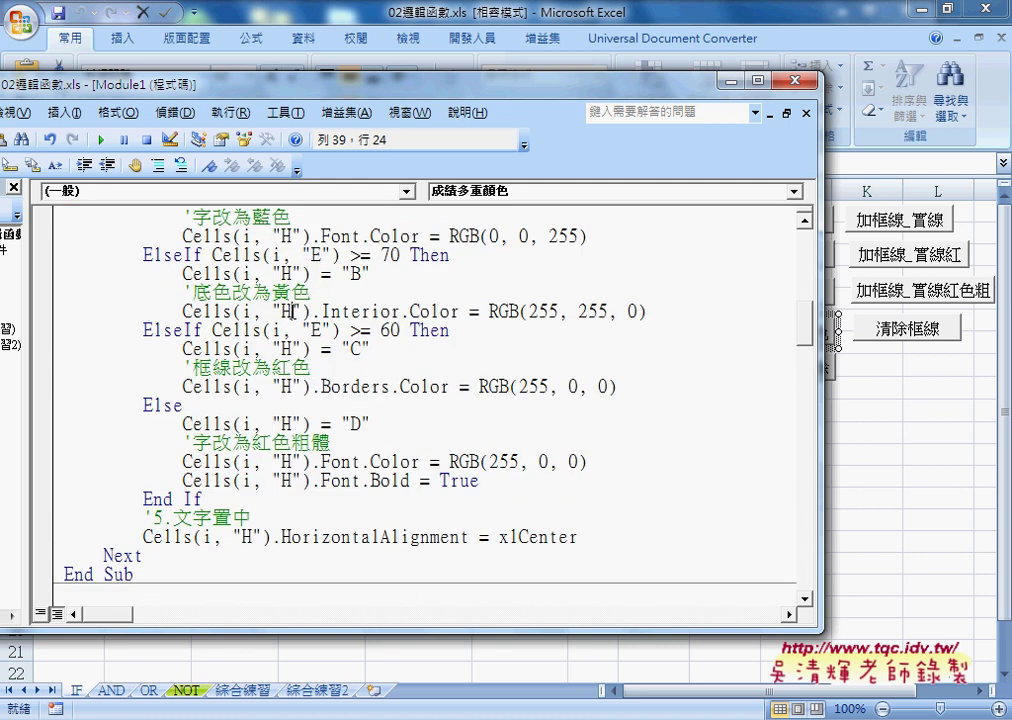
scroll(287, 312, "up", 2)
left_click_drag(182, 348, 628, 348)
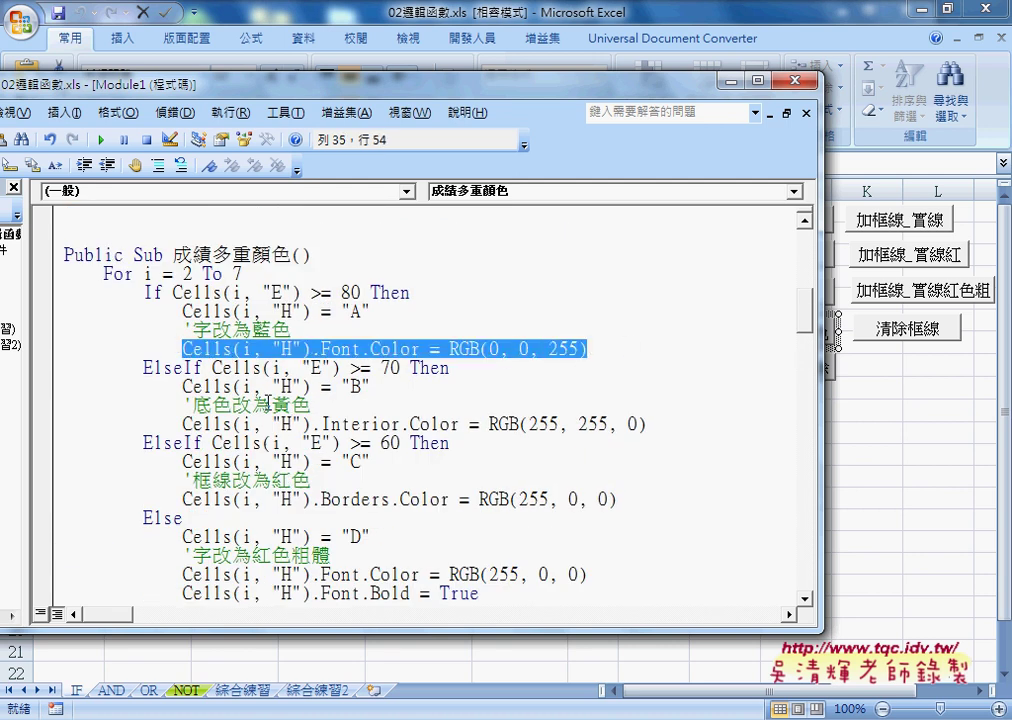
left_click_drag(182, 423, 655, 423)
left_click_drag(182, 498, 617, 499)
scroll(615, 500, "down", 1)
scroll(615, 500, "down", 1)
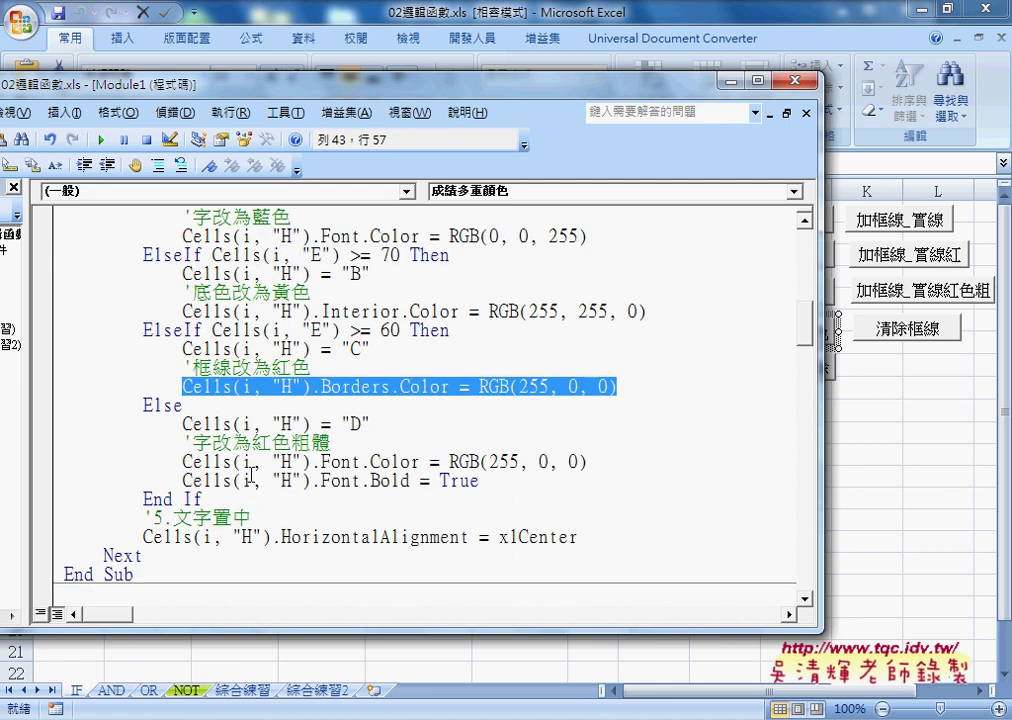
mouse_move(182, 461)
left_mouse_down()
mouse_move(536, 461)
mouse_move(579, 481)
left_mouse_up()
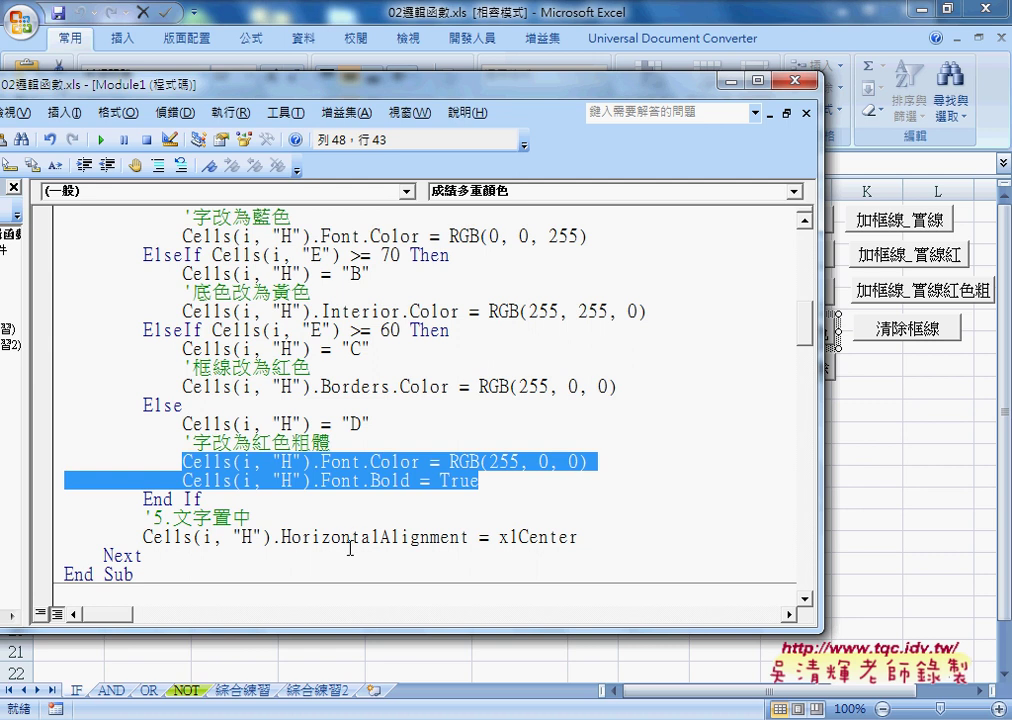
Step: Highlight the '5.文字置中 comment and its HorizontalAlignment statement after Cells
left_click_drag(144, 518, 251, 518)
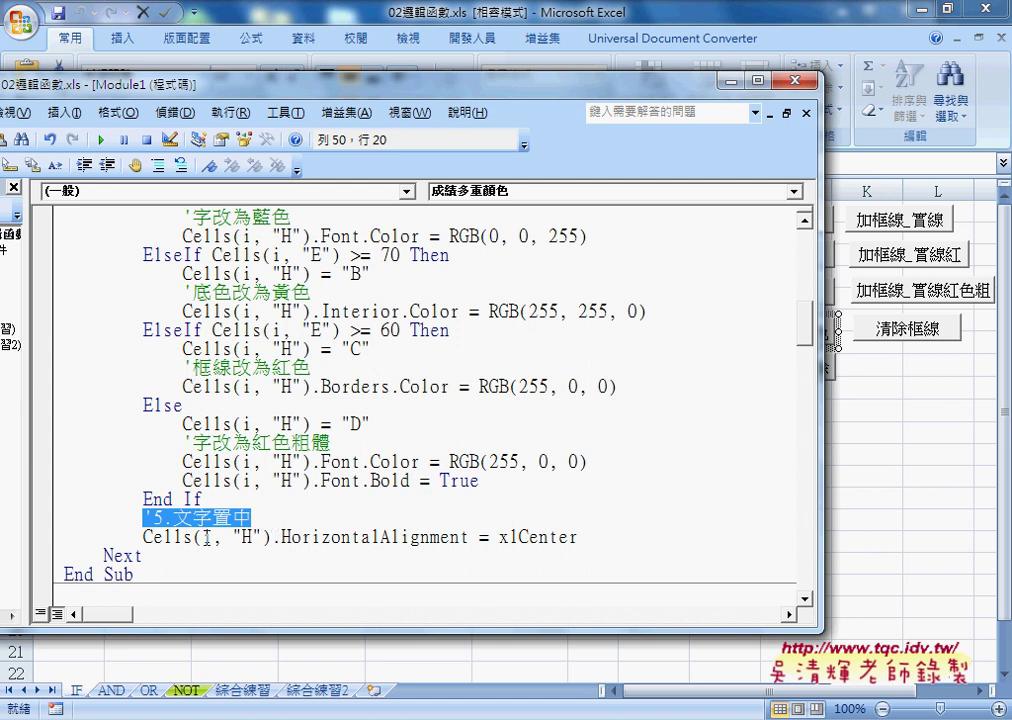
left_click_drag(281, 537, 380, 537)
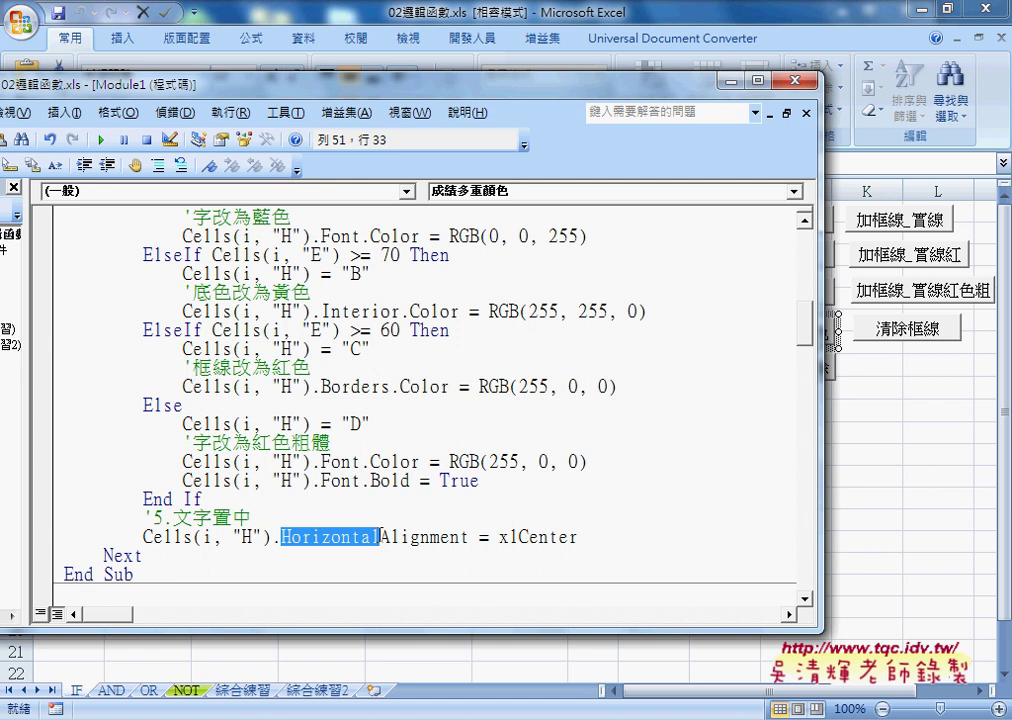
left_click_drag(191, 537, 590, 534)
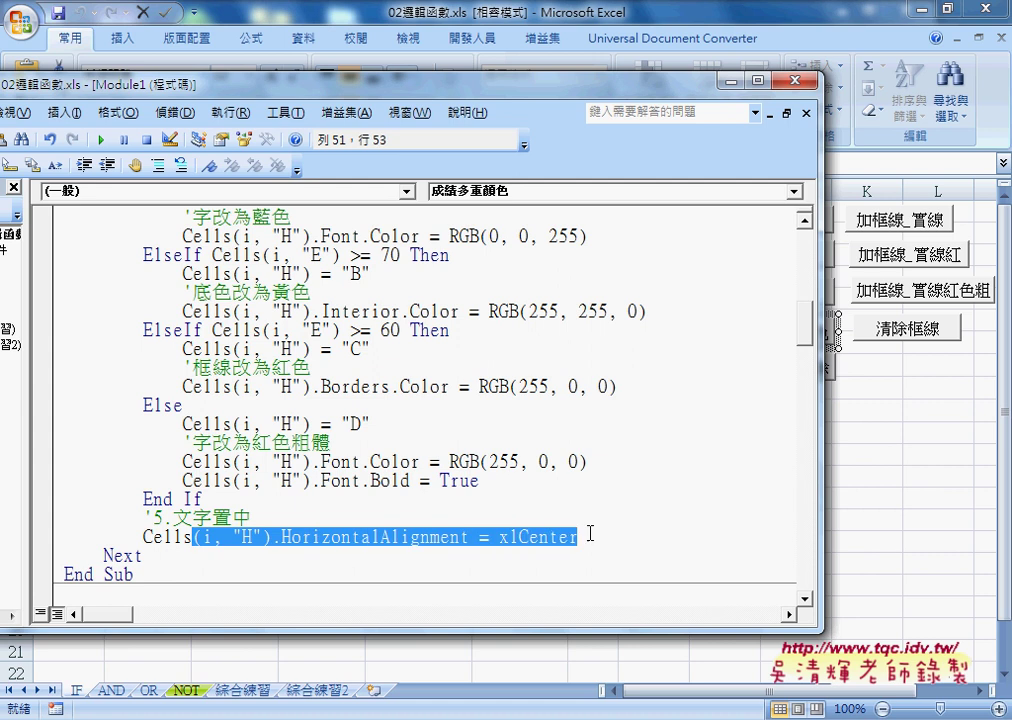
Step: Delete the statement after Cells and retype it as .HorizontalAlignment = xlCenter using autocomplete
key("Delete")
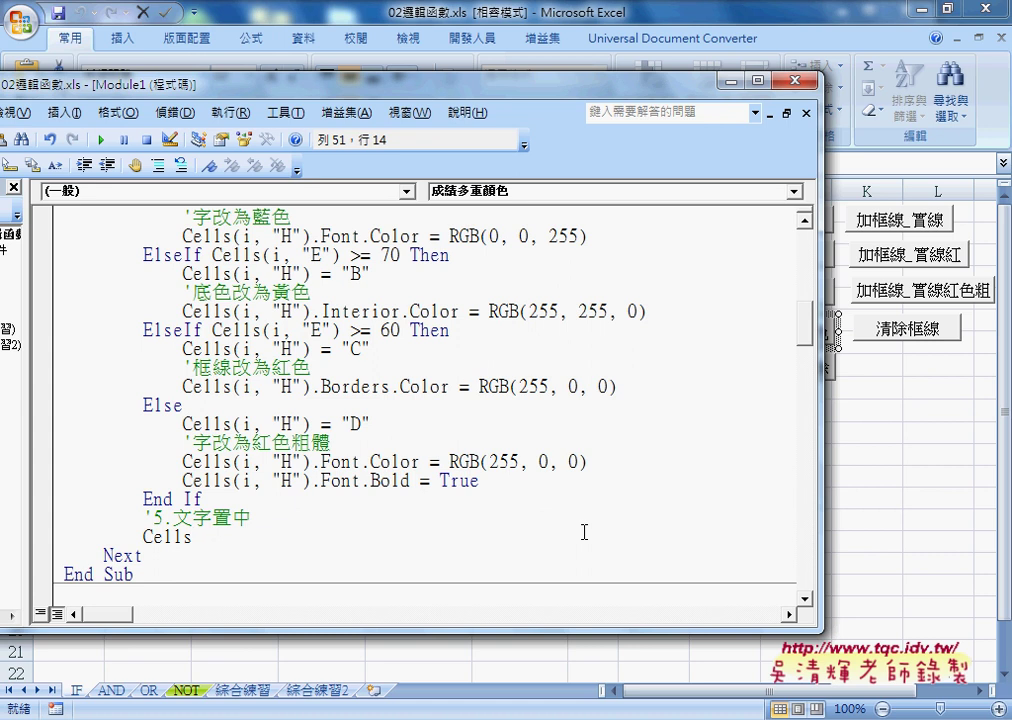
type(".h")
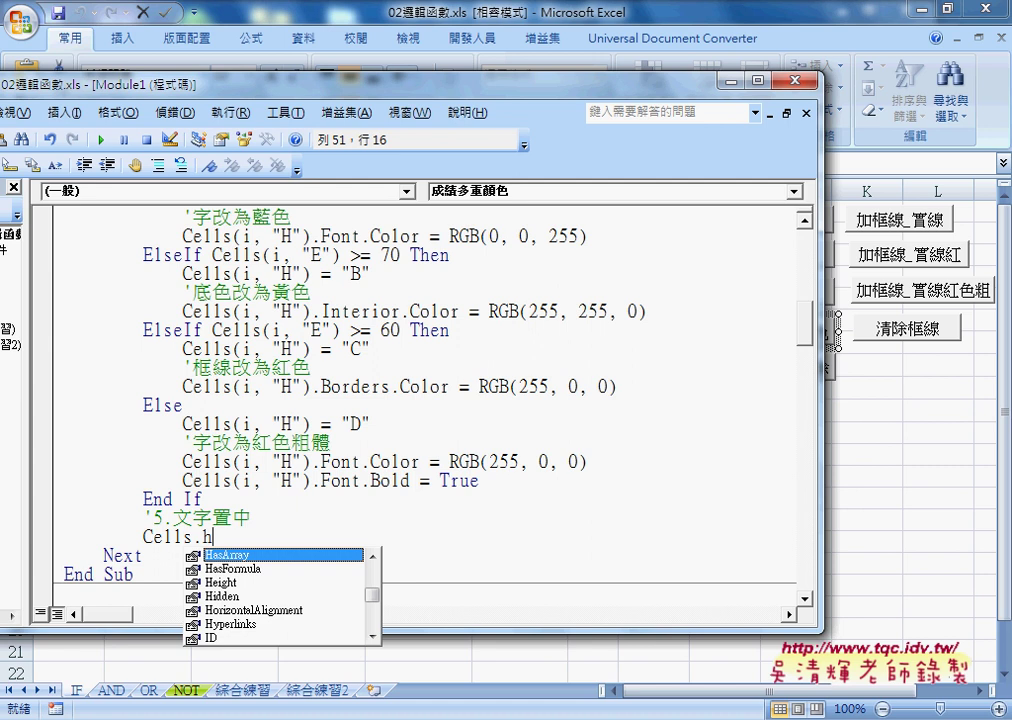
type("o")
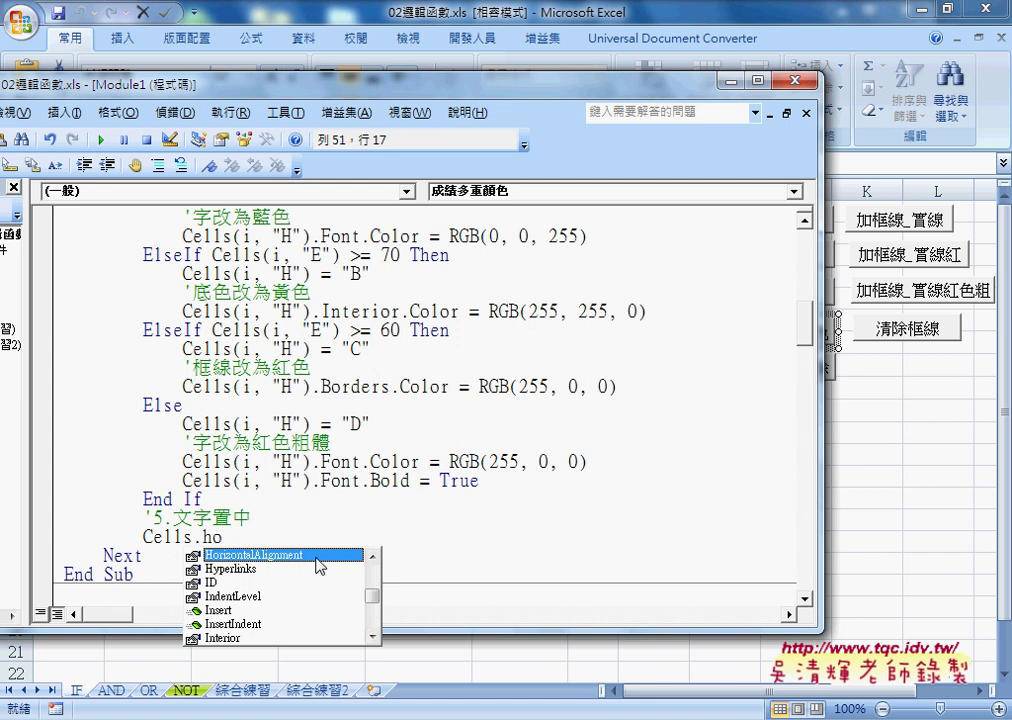
key("Tab")
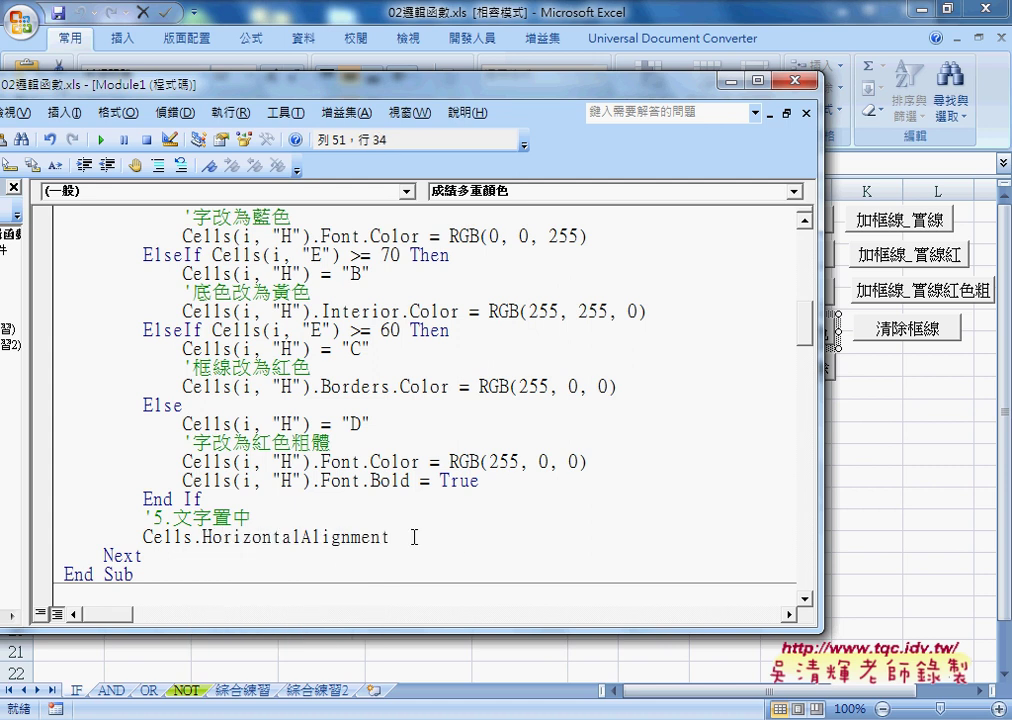
type("=")
type("x")
type("1")
key("BackSpace")
type("1")
key("BackSpace")
type("1")
type("ce")
type("n")
type("ter")
Step: Copy (i, "H") from the Font.Bold line into the centring line right after Cells
left_click(403, 481)
left_click_drag(311, 481, 241, 481)
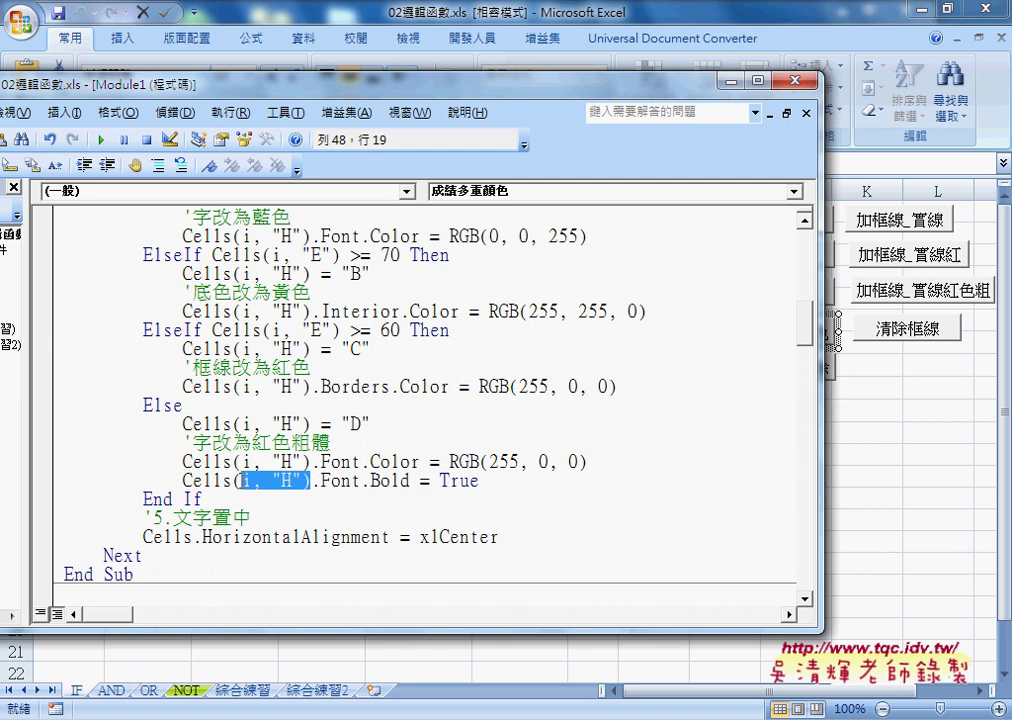
key("shift+Left")
left_click_drag(190, 545, 173, 540)
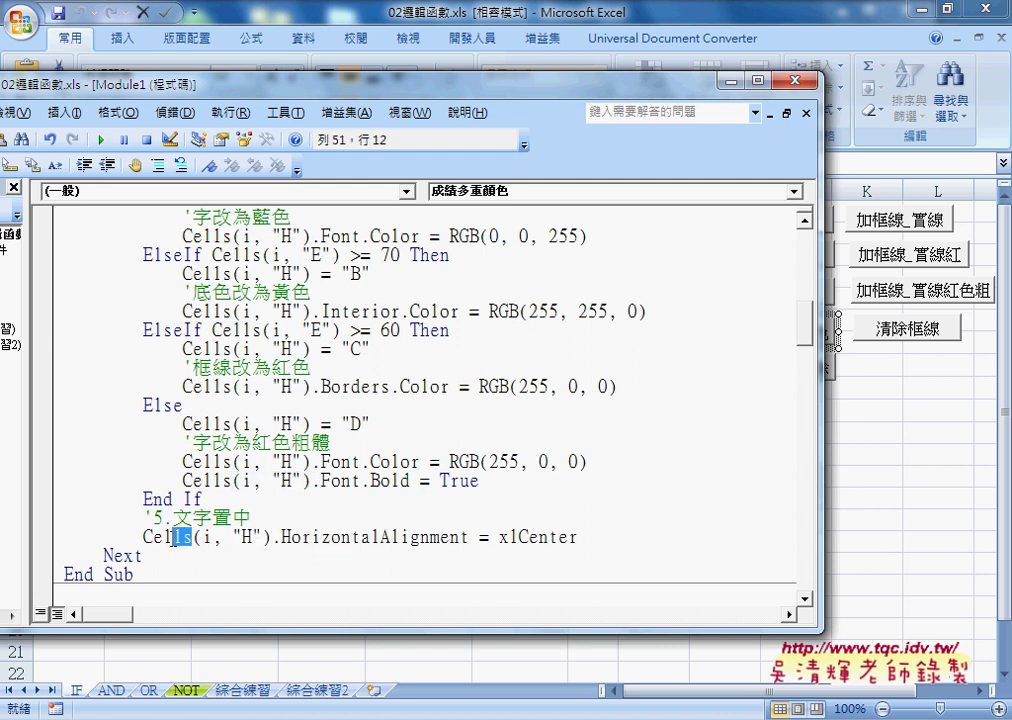
key("shift+Left")
key("shift+Left")
key("shift+Left")
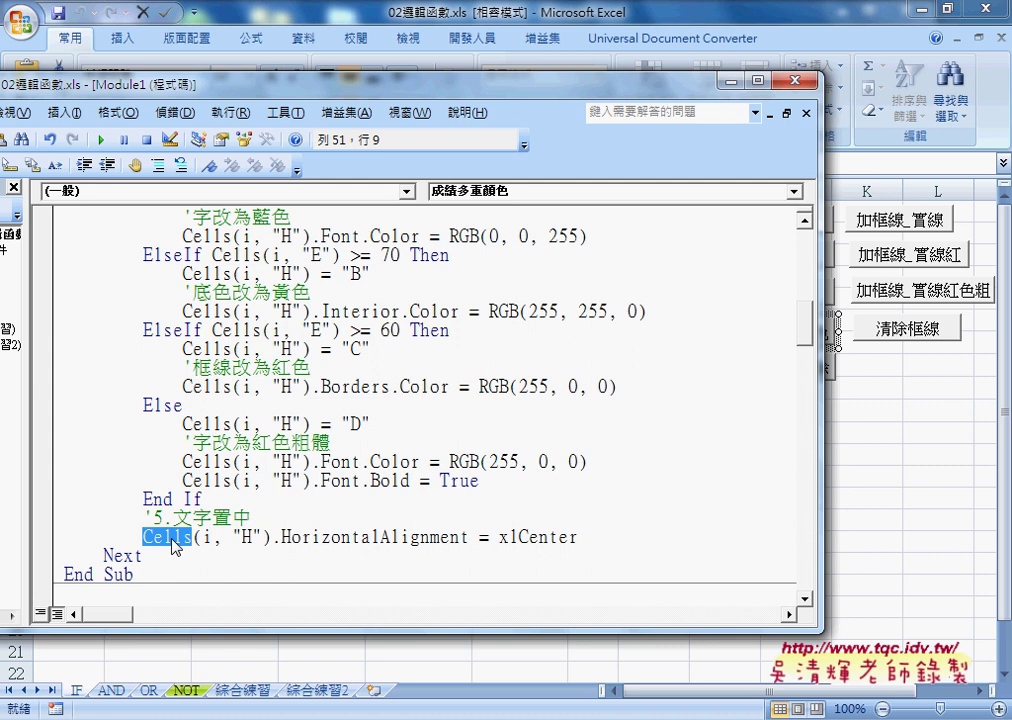
Step: Experiment with editing the text after Cells, then undo to restore Cells(i, "H").HorizontalAlignment = xlCenter
left_click_drag(271, 538, 578, 538)
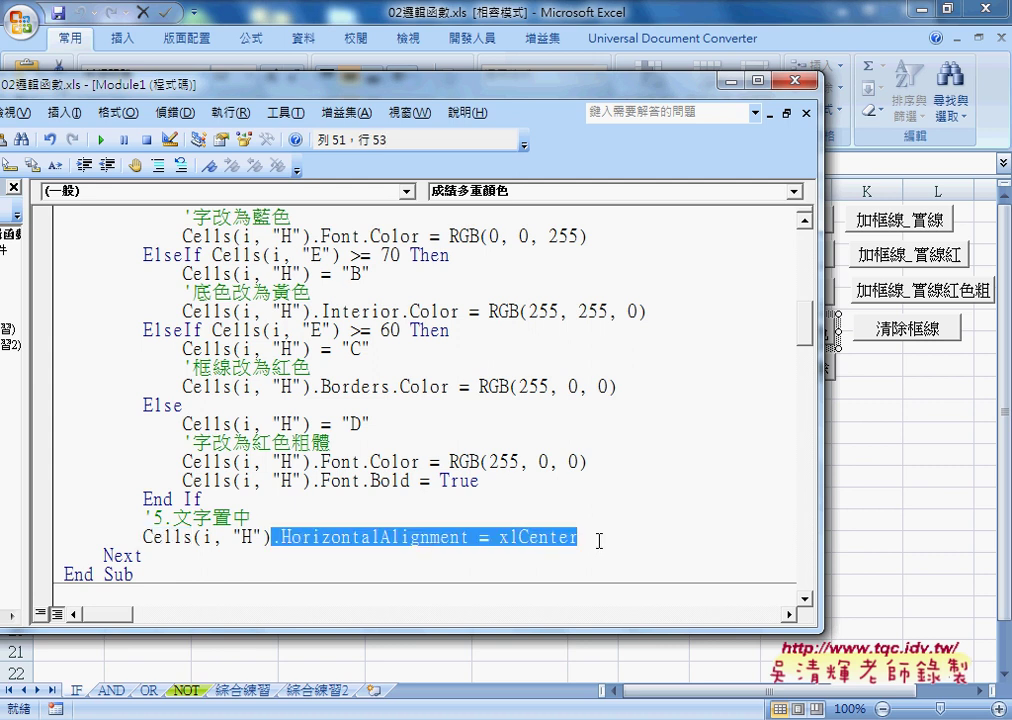
type(".")
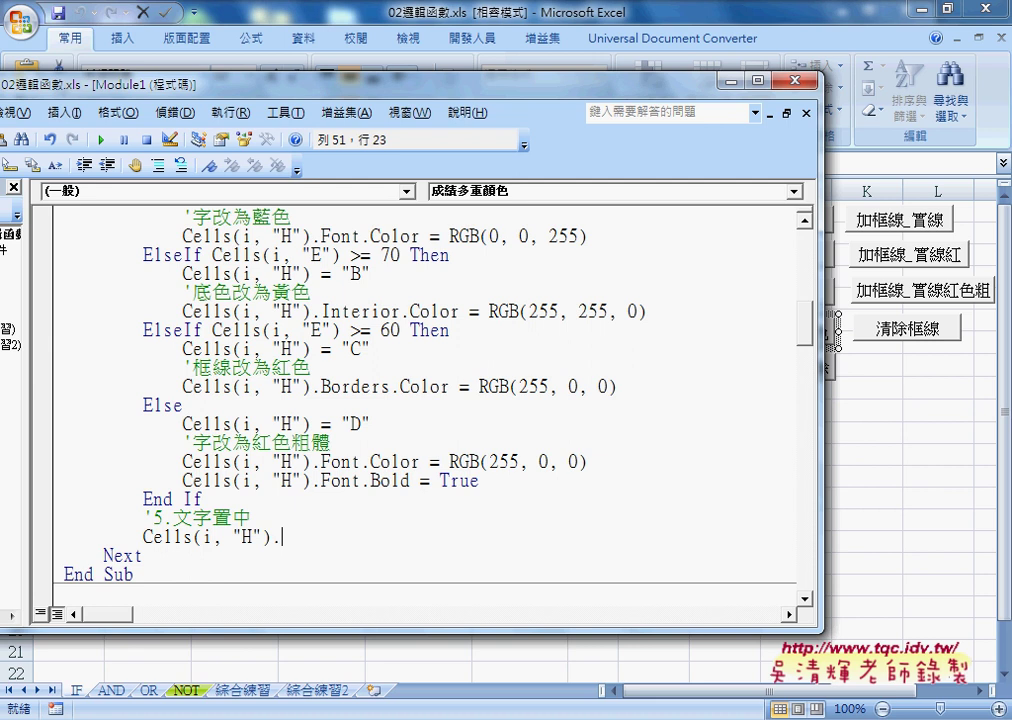
left_click_drag(350, 538, 196, 538)
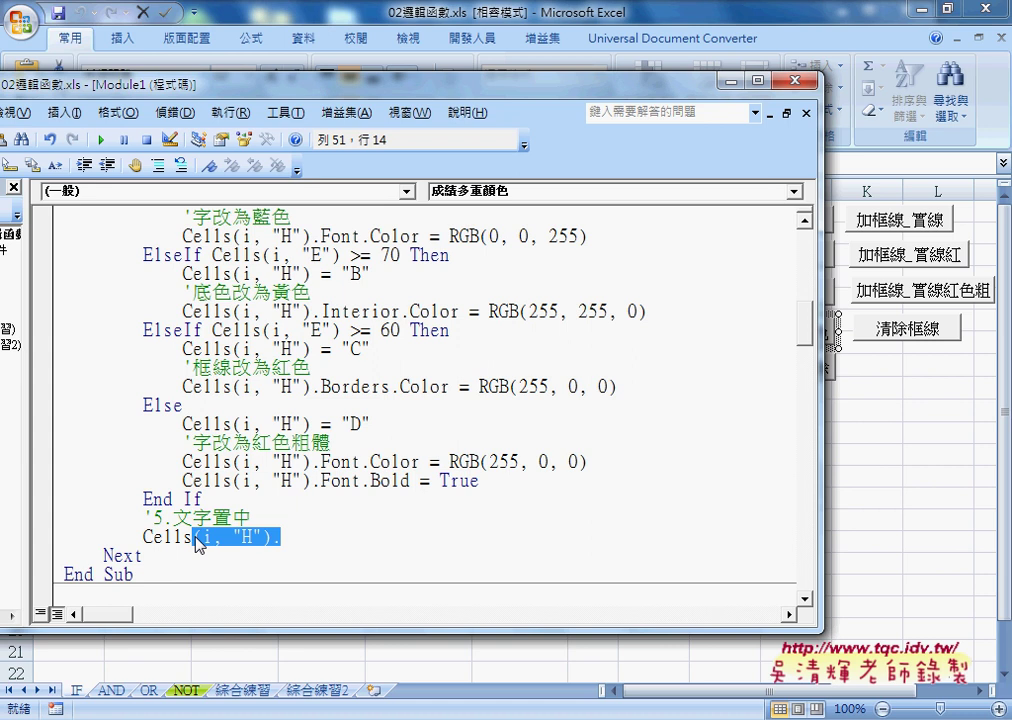
key("BackSpace")
type(".")
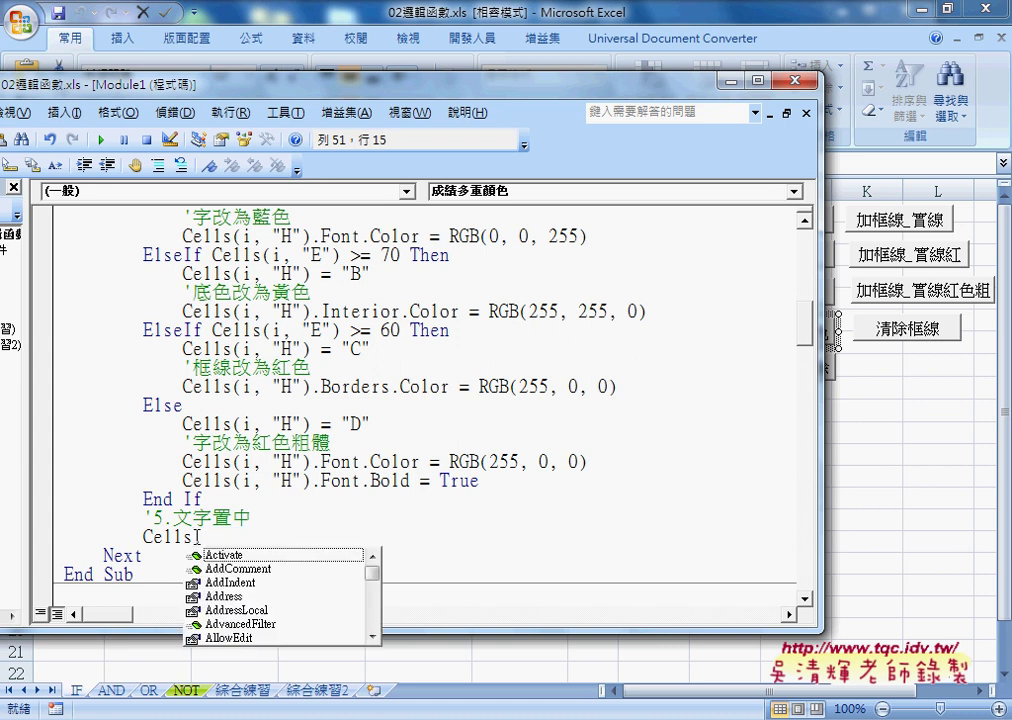
type("H")
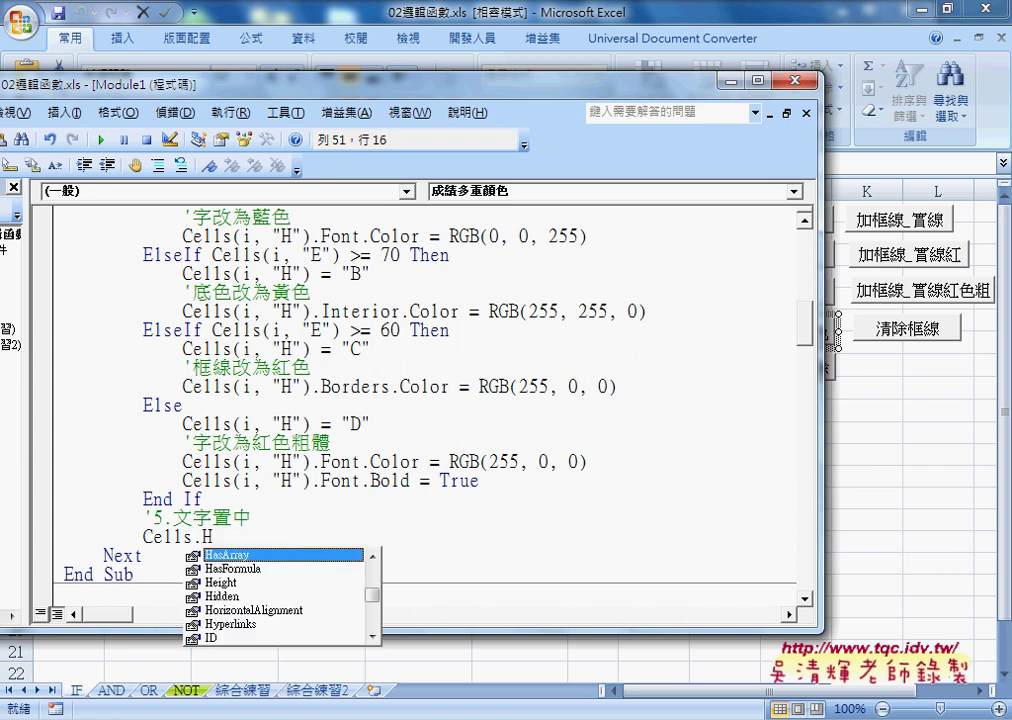
type("o")
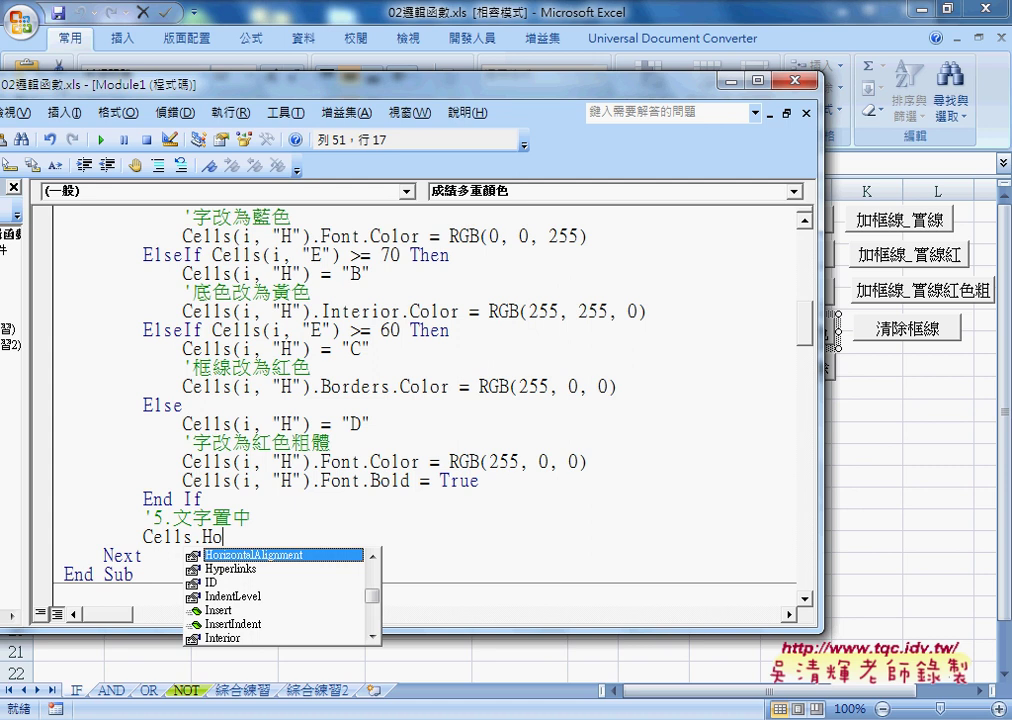
key("Escape")
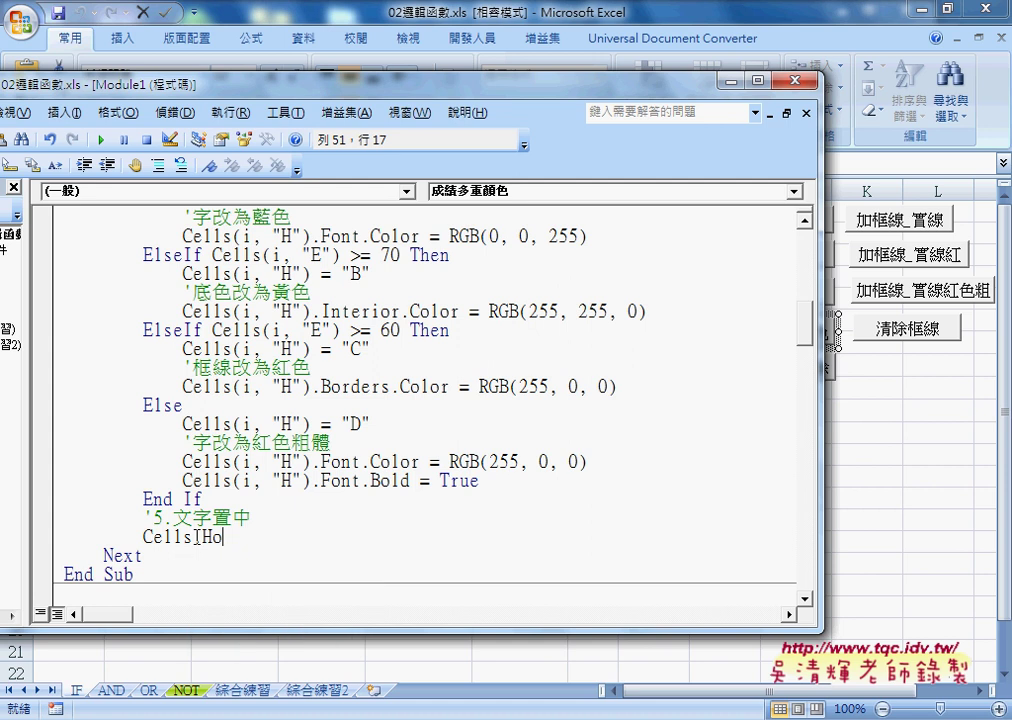
key("ctrl+z")
key("ctrl+z")
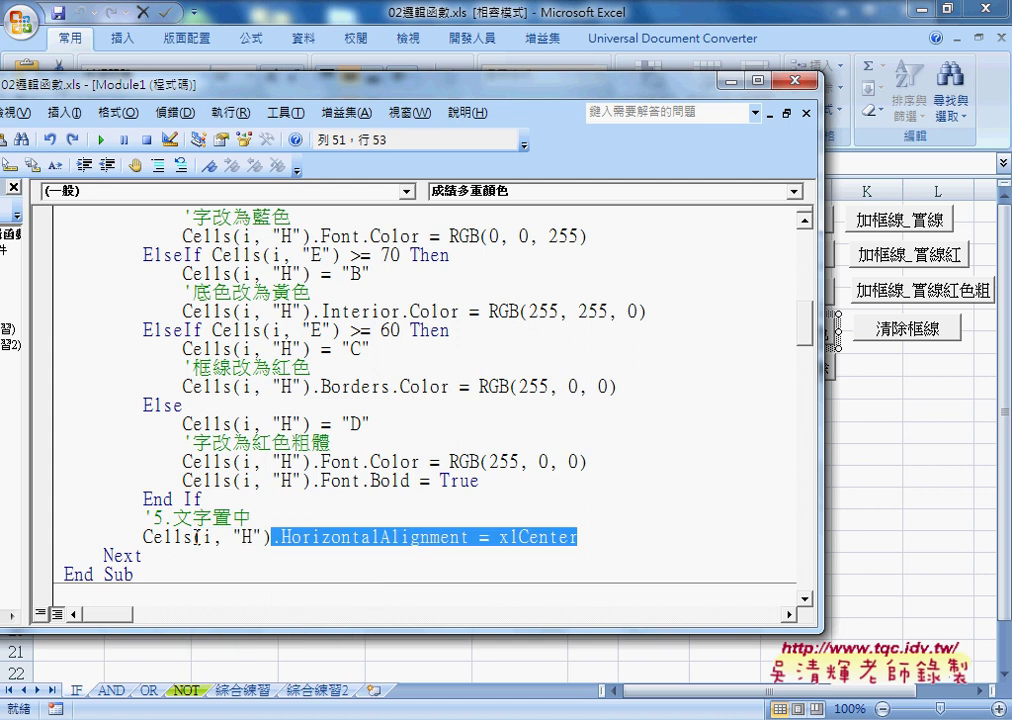
Step: Run 成績多重清除, 成績多重顏色, 清除 and 成績多重清除 again, leaving column H fully blank
left_click(856, 447)
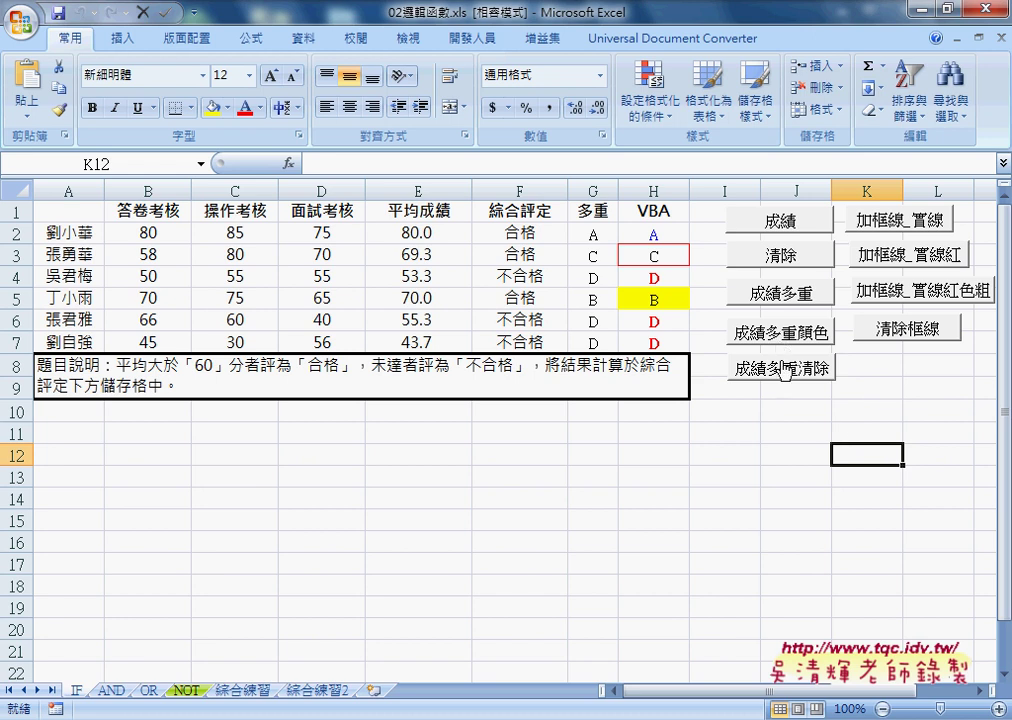
left_click(782, 368)
left_click(784, 340)
left_click(797, 257)
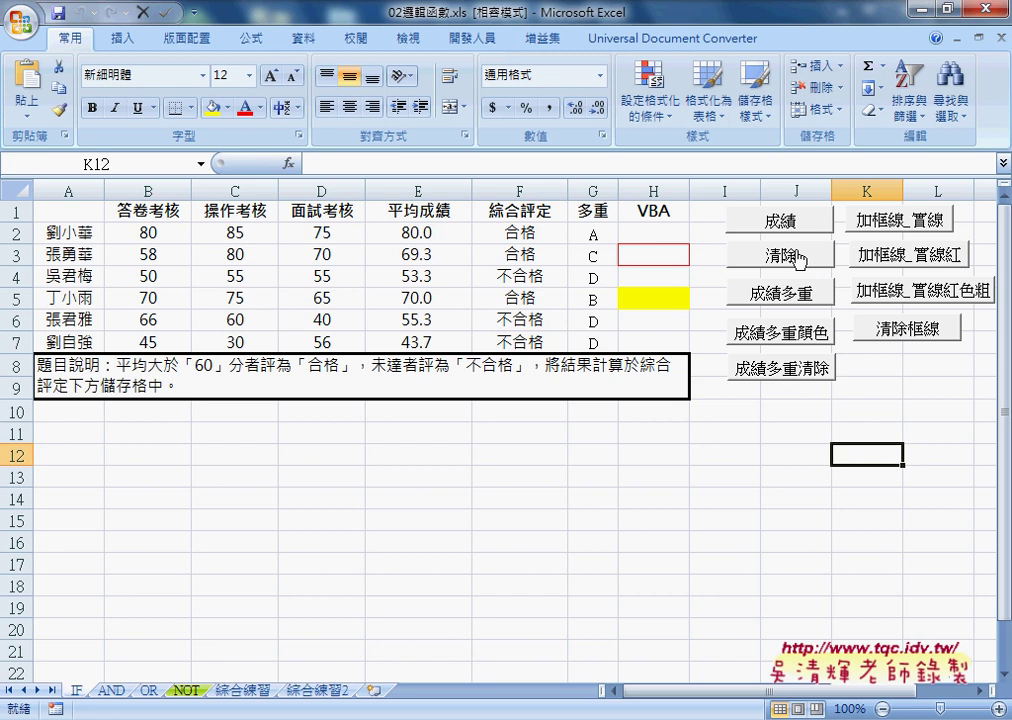
left_click(790, 370)
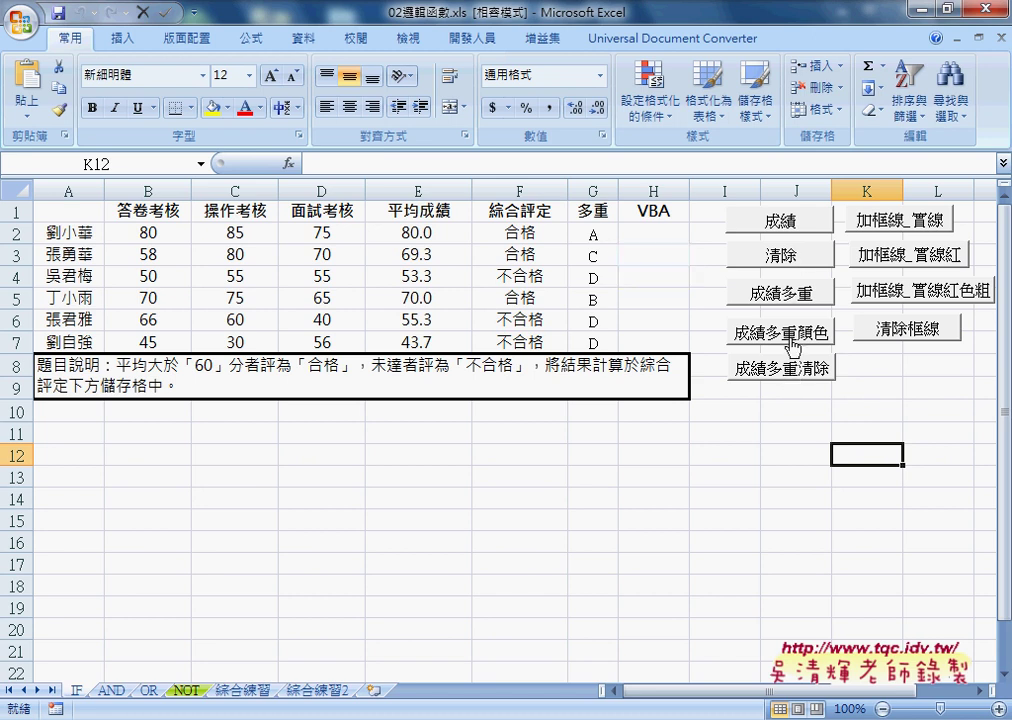
right_click(790, 376)
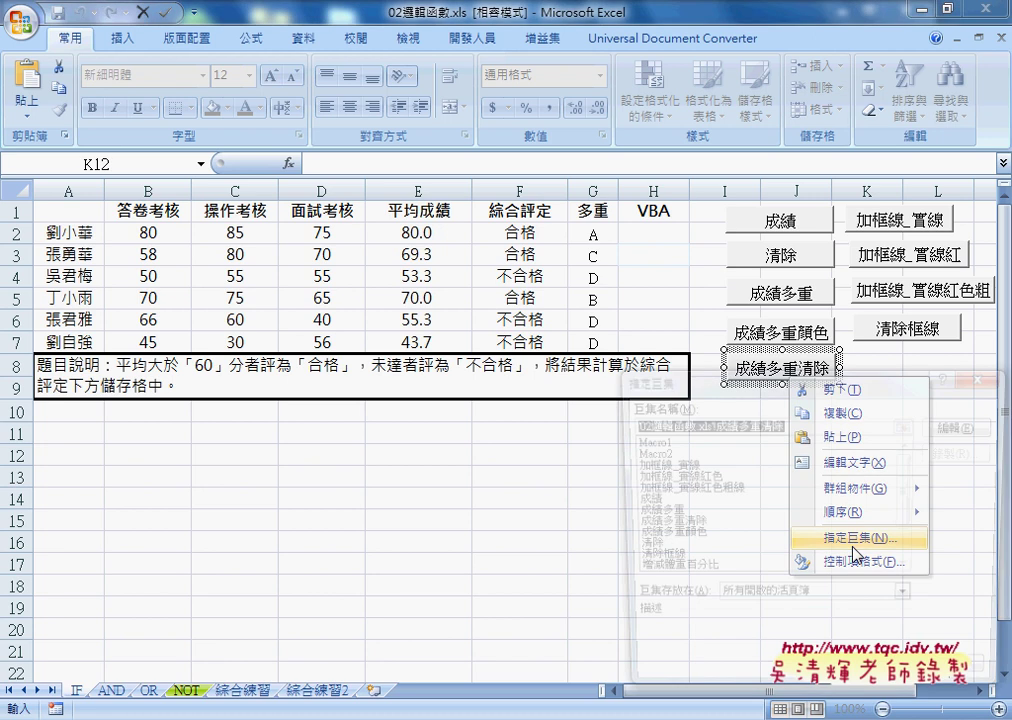
Step: Open the 成績多重清除 code and highlight the lines emptying the cell and resetting font colour to black
left_click(853, 540)
left_click(899, 548)
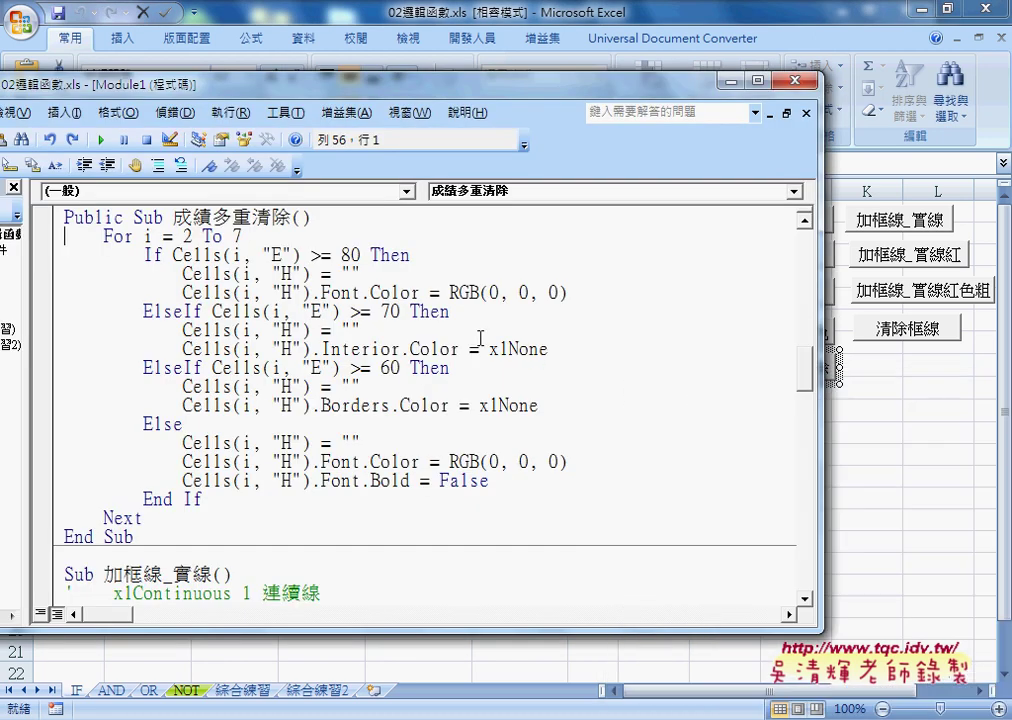
left_click_drag(182, 273, 358, 273)
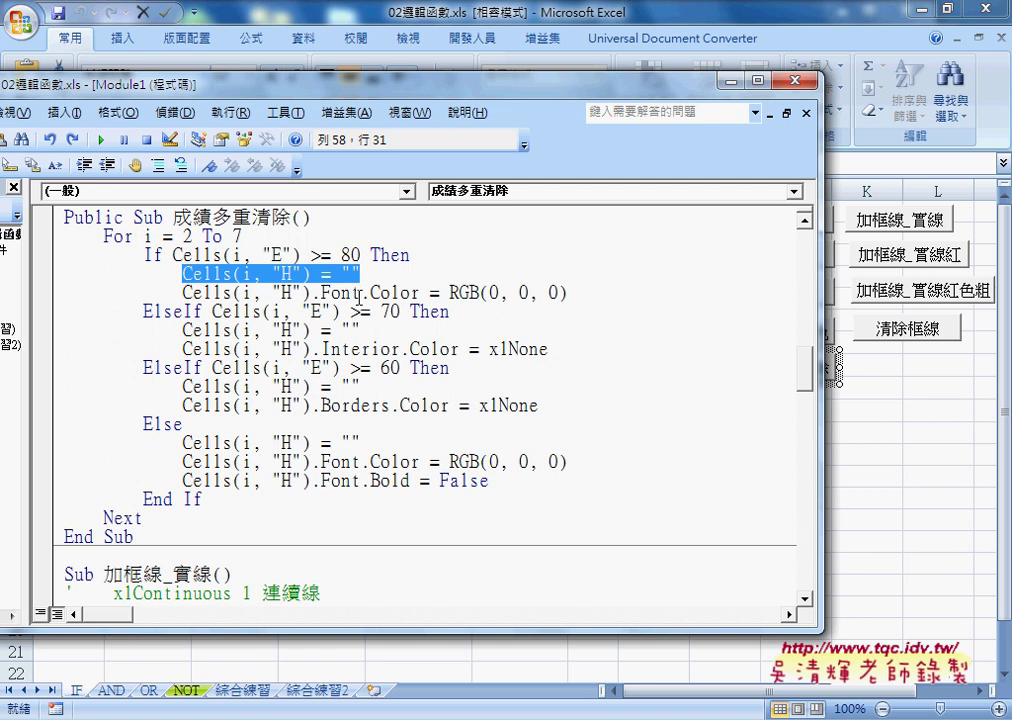
left_click_drag(568, 292, 449, 292)
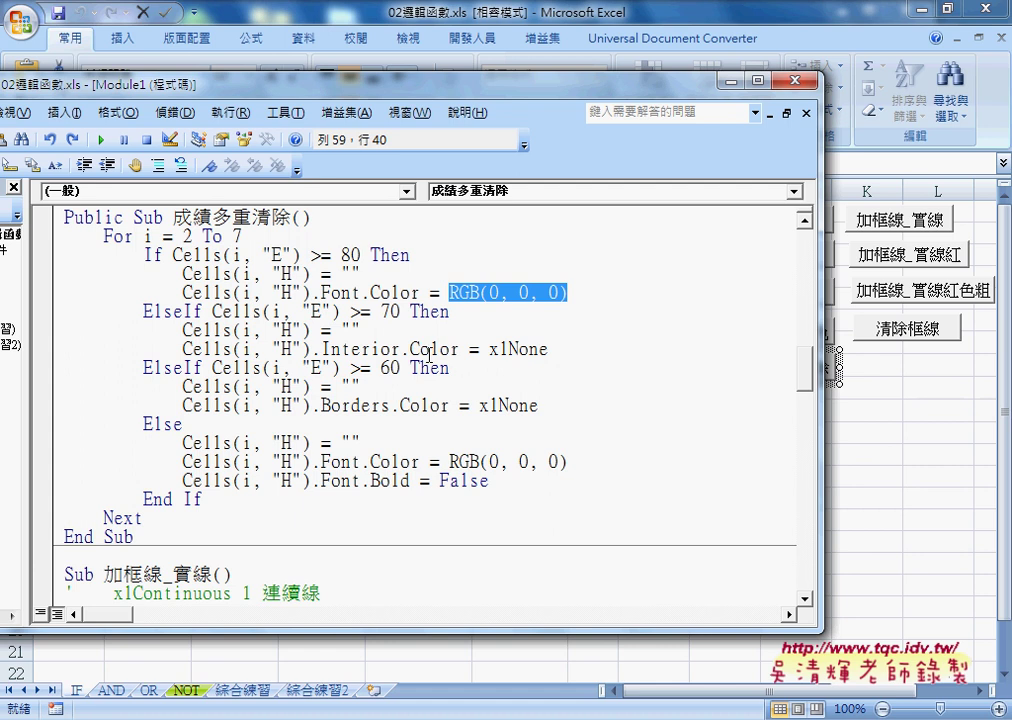
Step: Highlight the Interior.Color, border colour and Font.Bold = False resets, then return to the sheet
left_click_drag(488, 349, 552, 349)
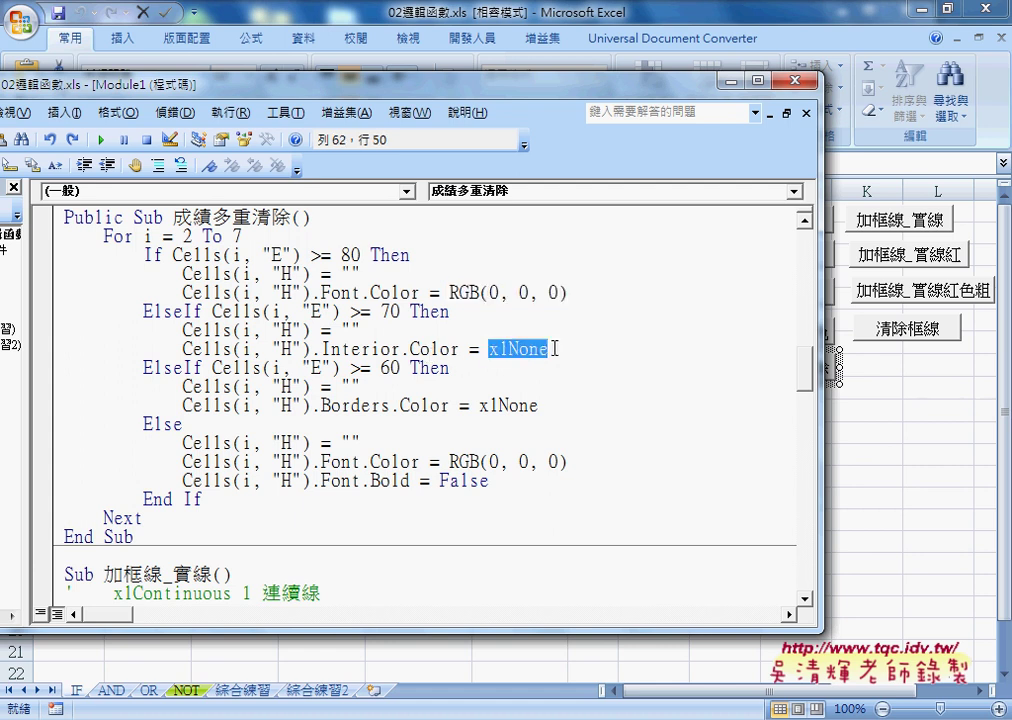
left_click_drag(320, 349, 552, 349)
left_click_drag(479, 405, 540, 405)
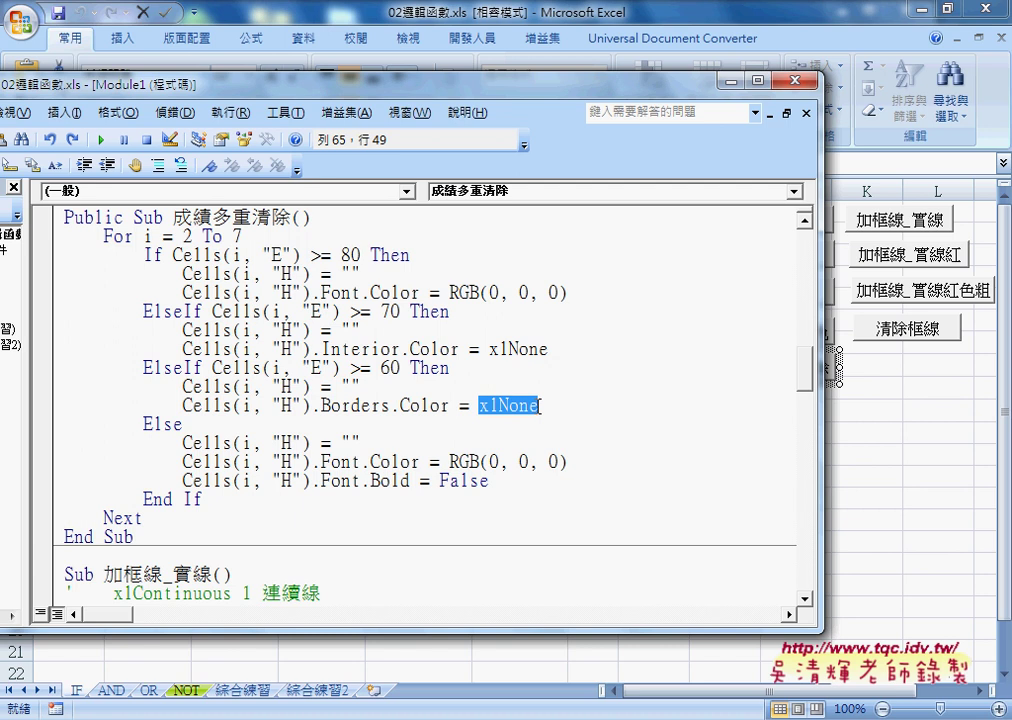
left_click(447, 461)
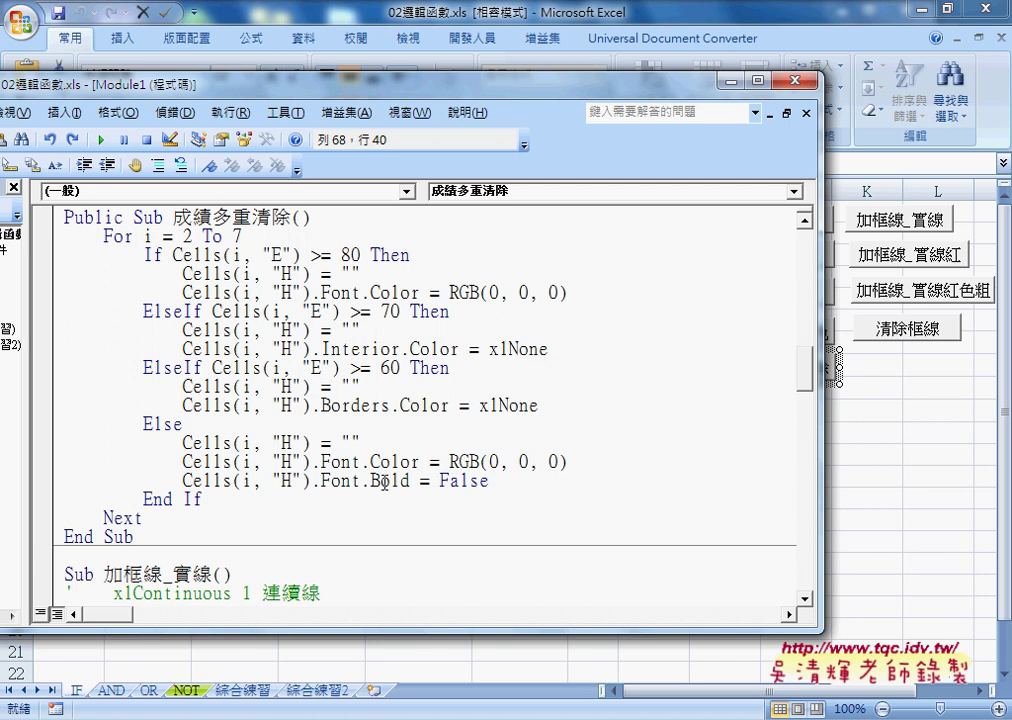
left_click_drag(370, 481, 409, 481)
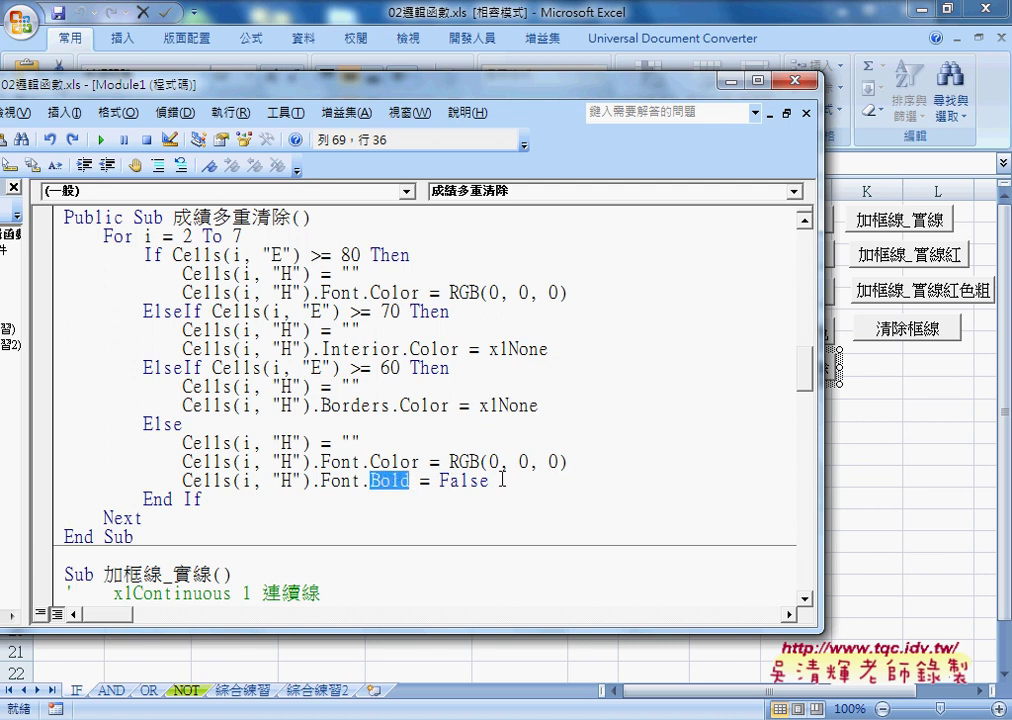
left_click_drag(503, 480, 441, 481)
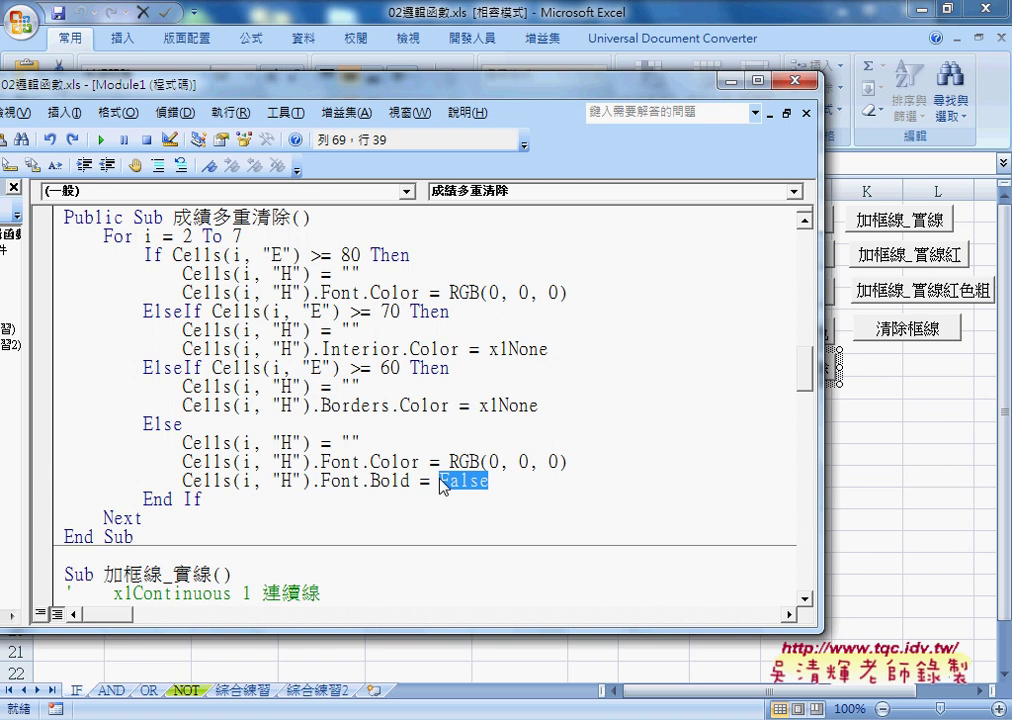
left_click(845, 443)
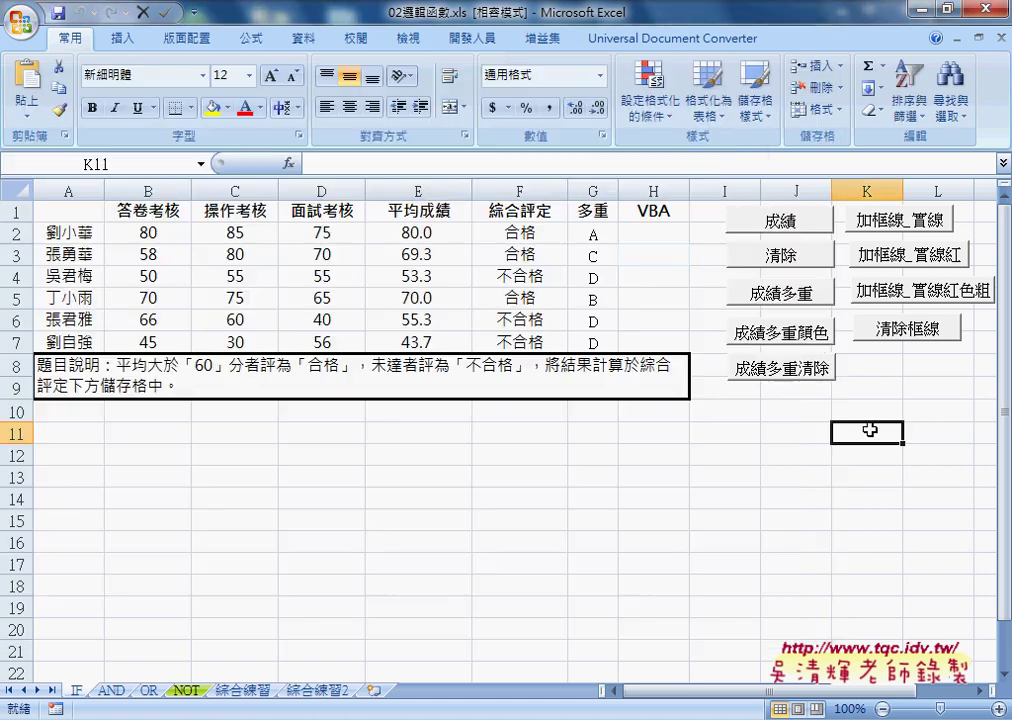
Step: Run 成績多重顏色 then 成績多重清除 twice, filling and clearing column H's coloured grades
left_click(784, 341)
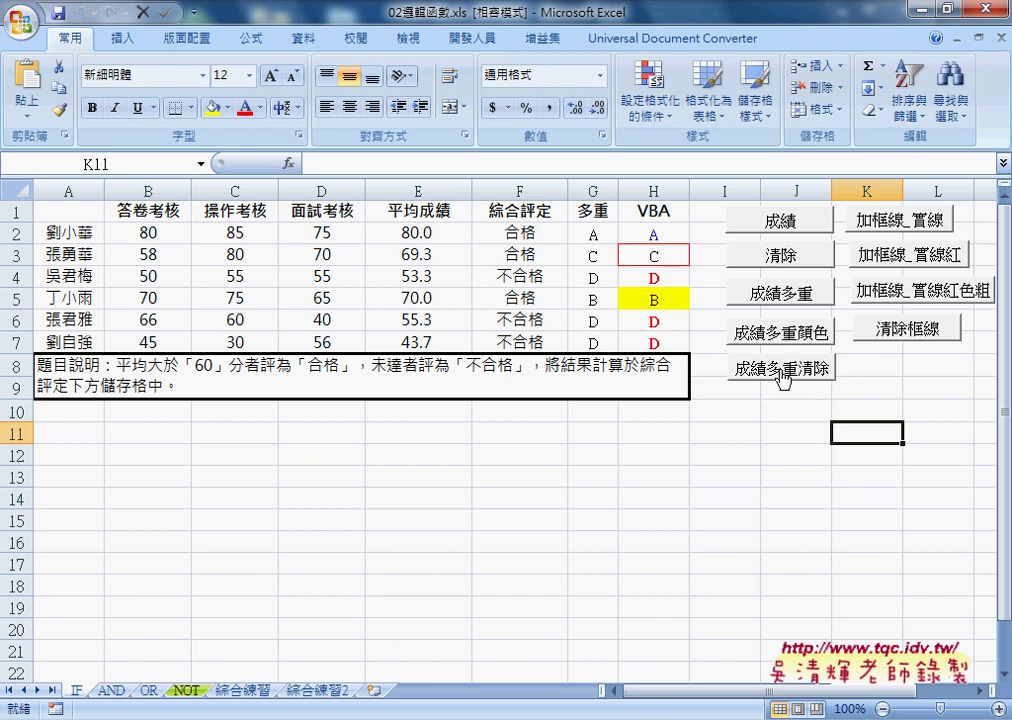
left_click(782, 378)
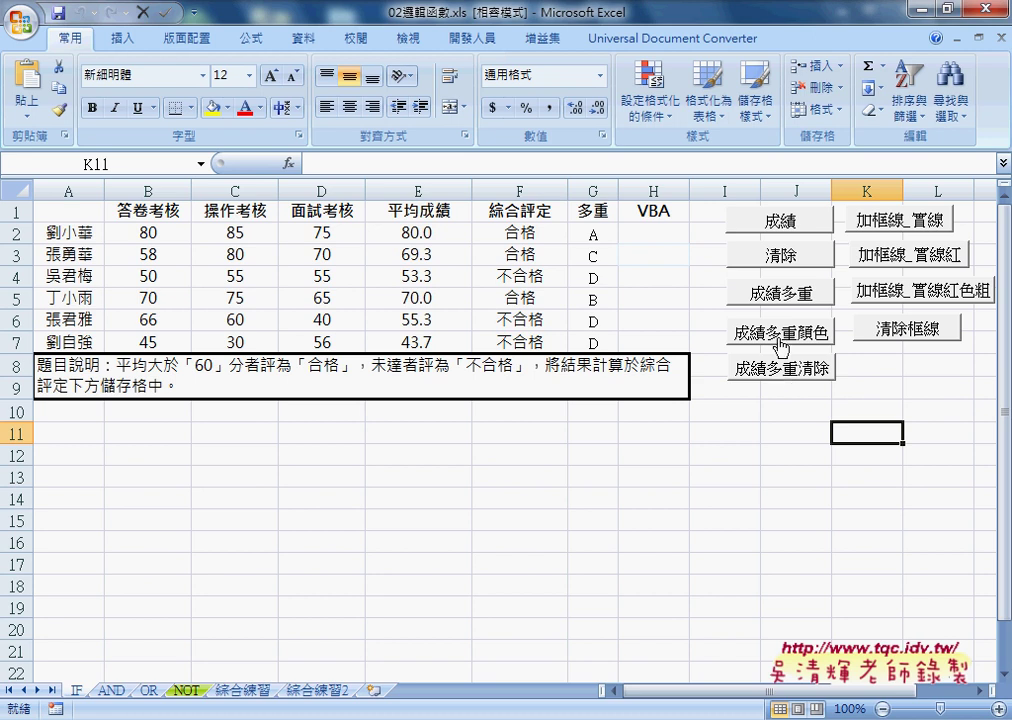
left_click(780, 333)
left_click(781, 373)
Step: In Chrome, scroll the 程式碼.docx notes down to the 如何分享自訂函數給其他人(增益集) heading and select 增益集
left_click(508, 719)
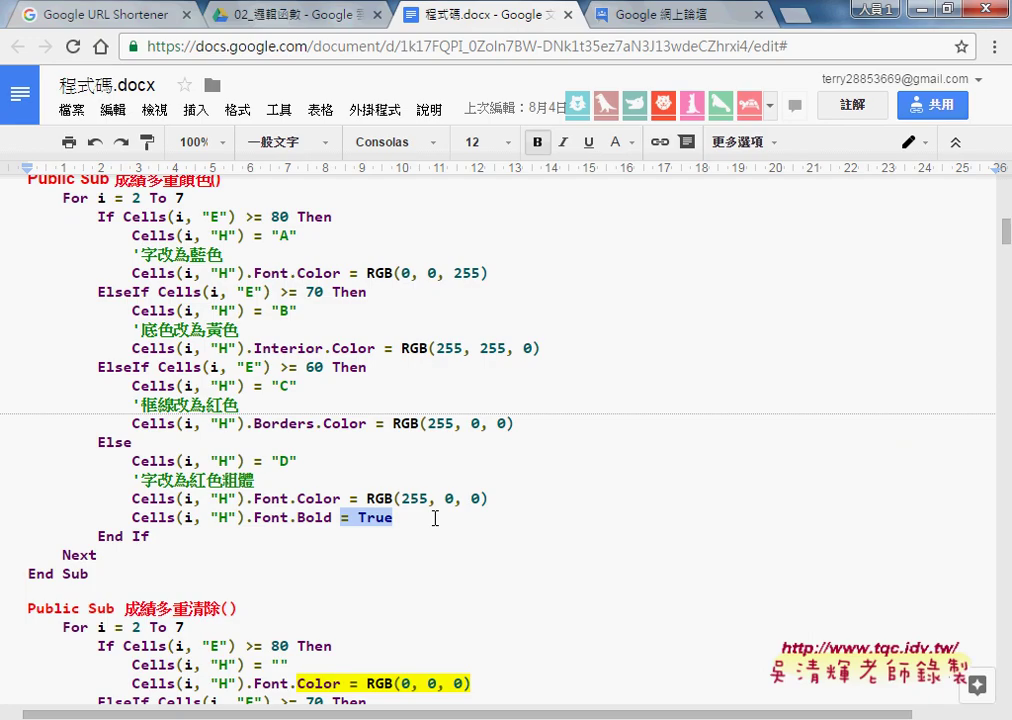
scroll(434, 489, "down", 3)
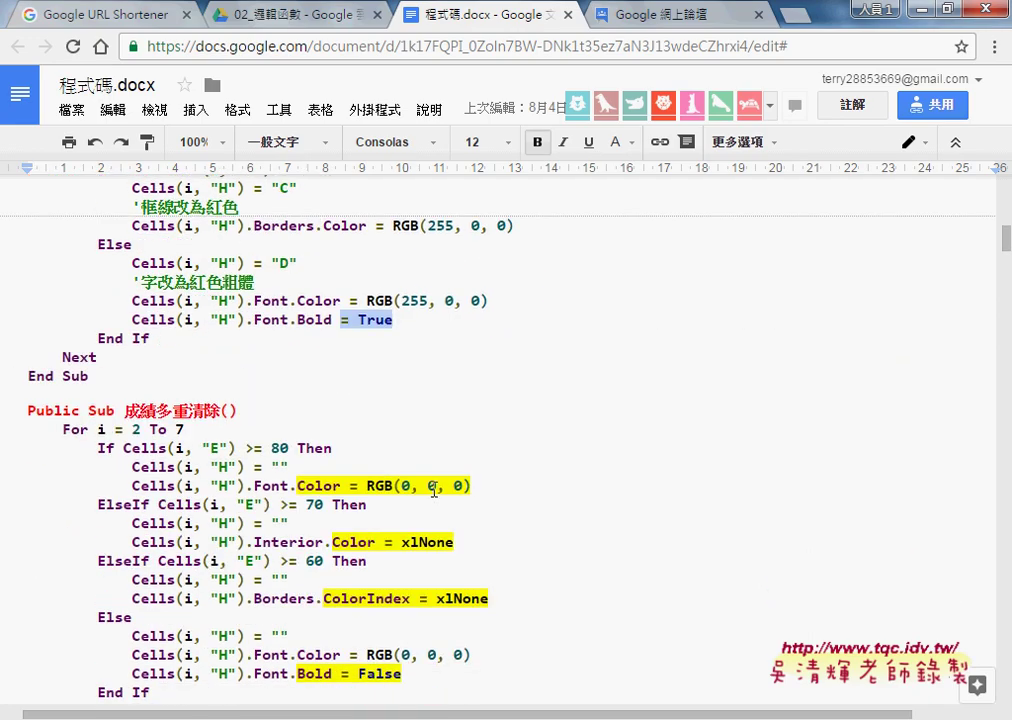
scroll(434, 489, "down", 2)
scroll(434, 489, "down", 2)
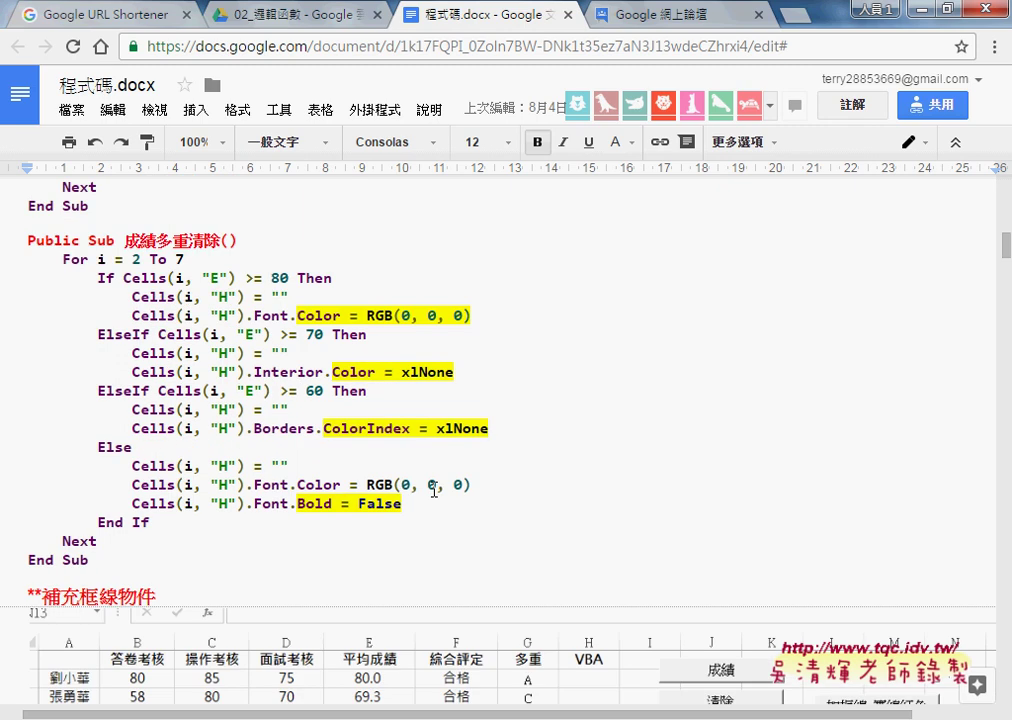
scroll(434, 489, "down", 3)
scroll(432, 489, "down", 1)
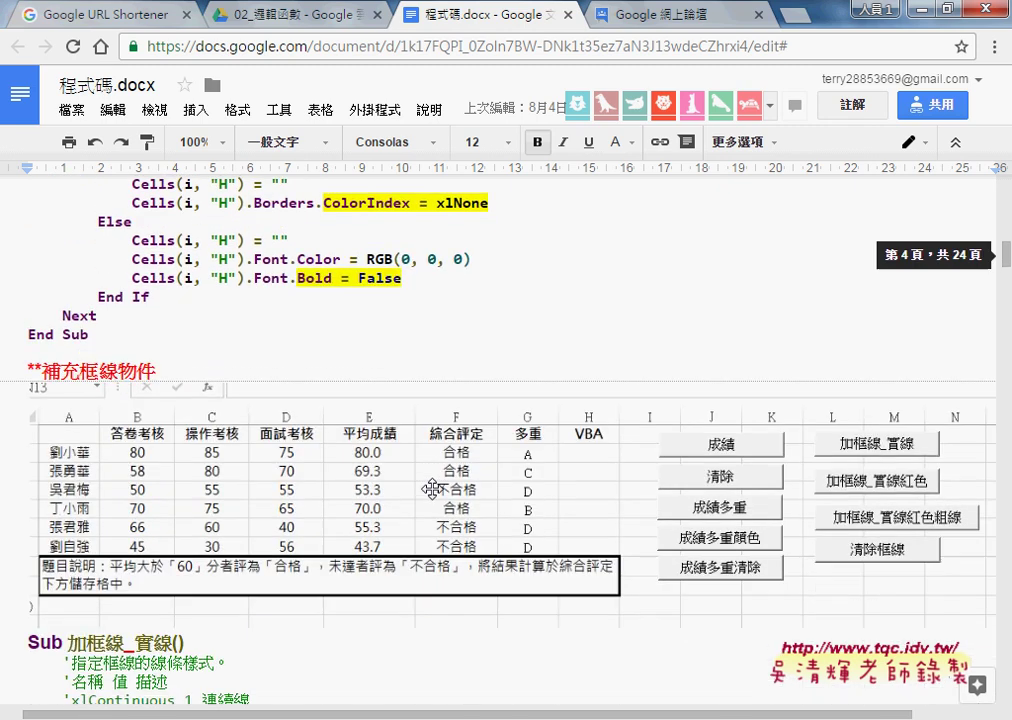
scroll(432, 489, "down", 2)
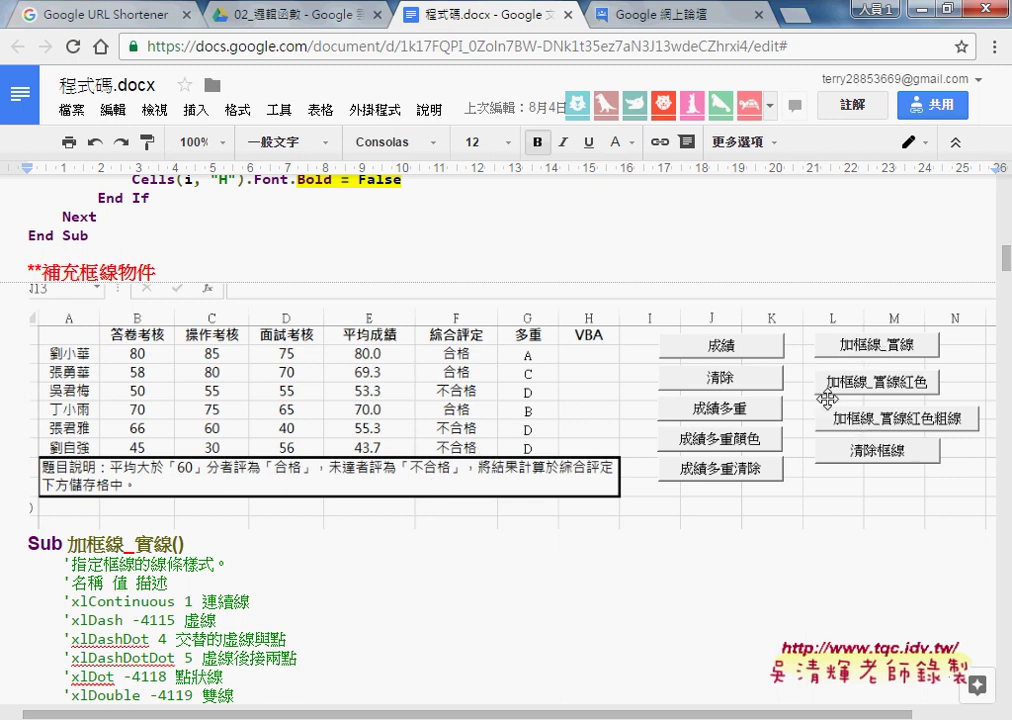
scroll(827, 398, "down", 5)
scroll(829, 399, "down", 5)
scroll(829, 399, "down", 5)
scroll(829, 399, "down", 4)
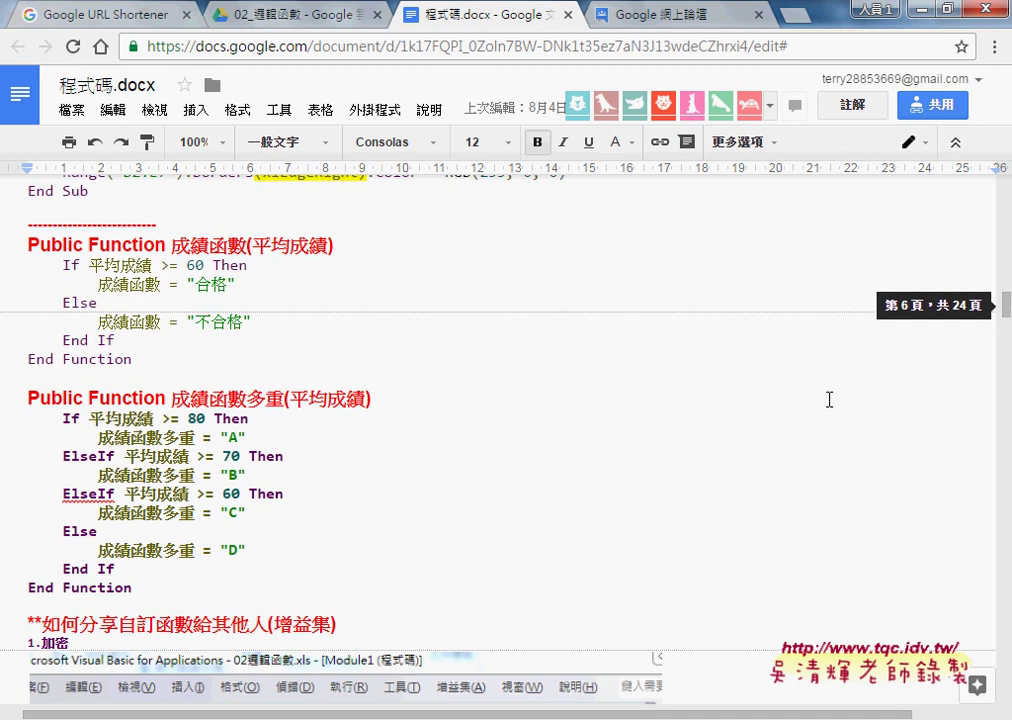
scroll(829, 399, "down", 2)
scroll(829, 399, "down", 1)
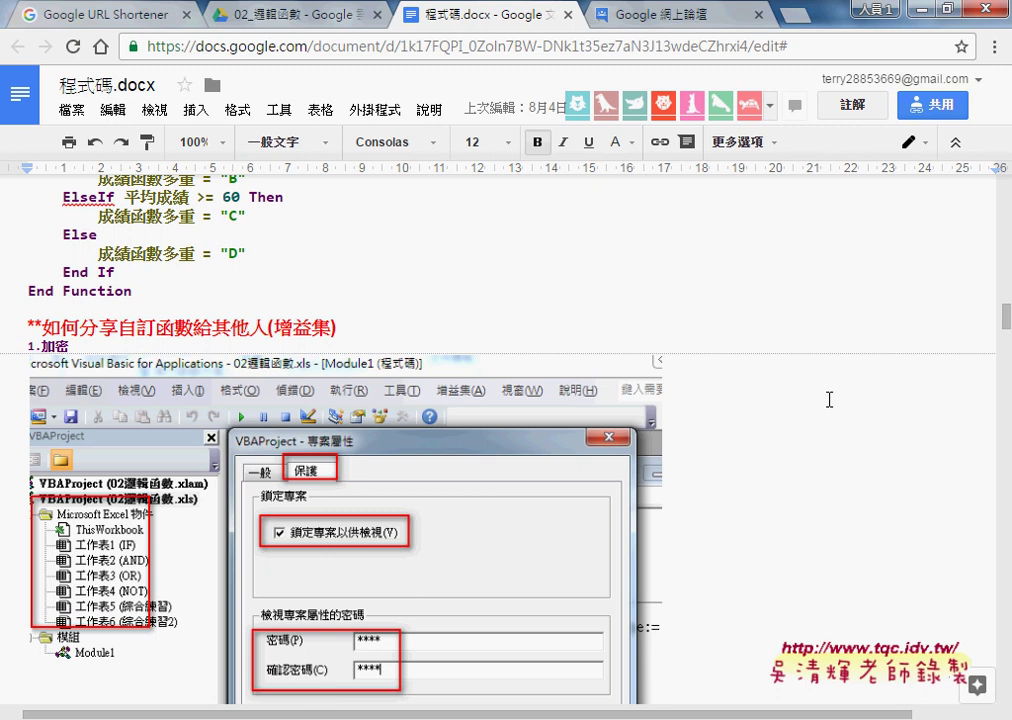
left_click_drag(331, 328, 275, 328)
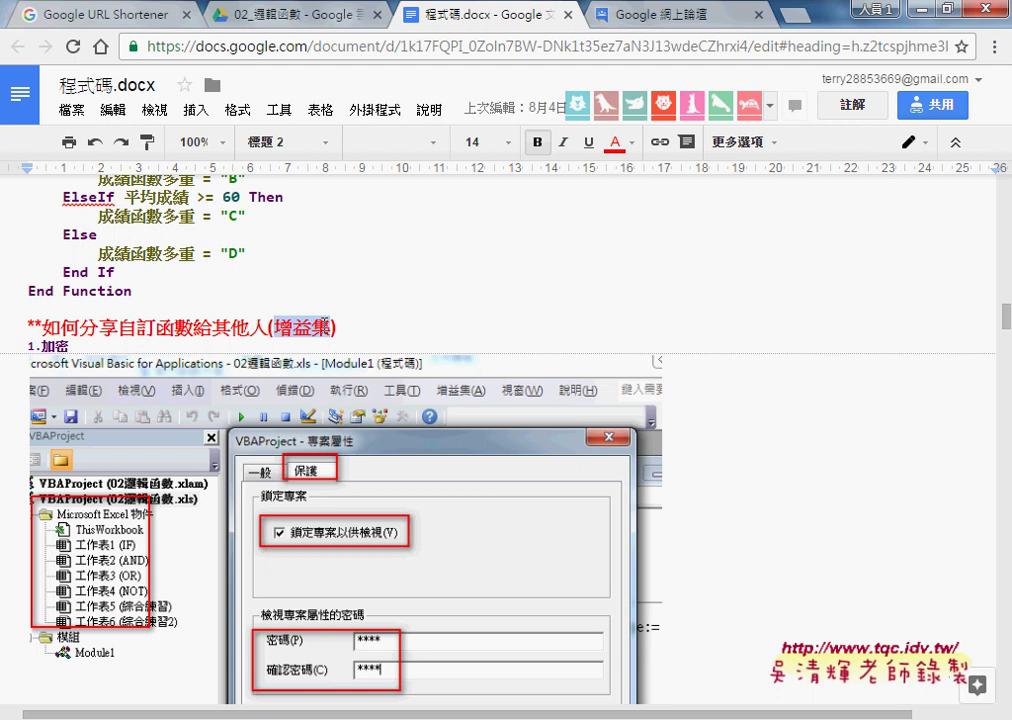
Step: Scroll through the add-in section to the form-design heading and select 表單
scroll(322, 325, "down", 5)
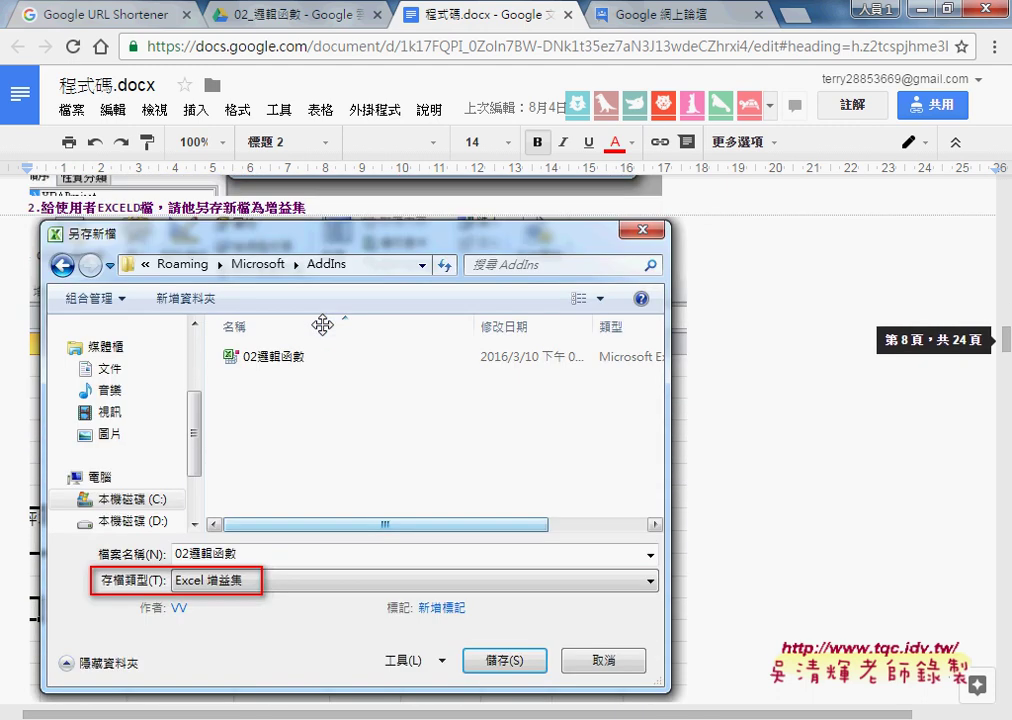
scroll(322, 325, "down", 3)
scroll(322, 323, "down", 2)
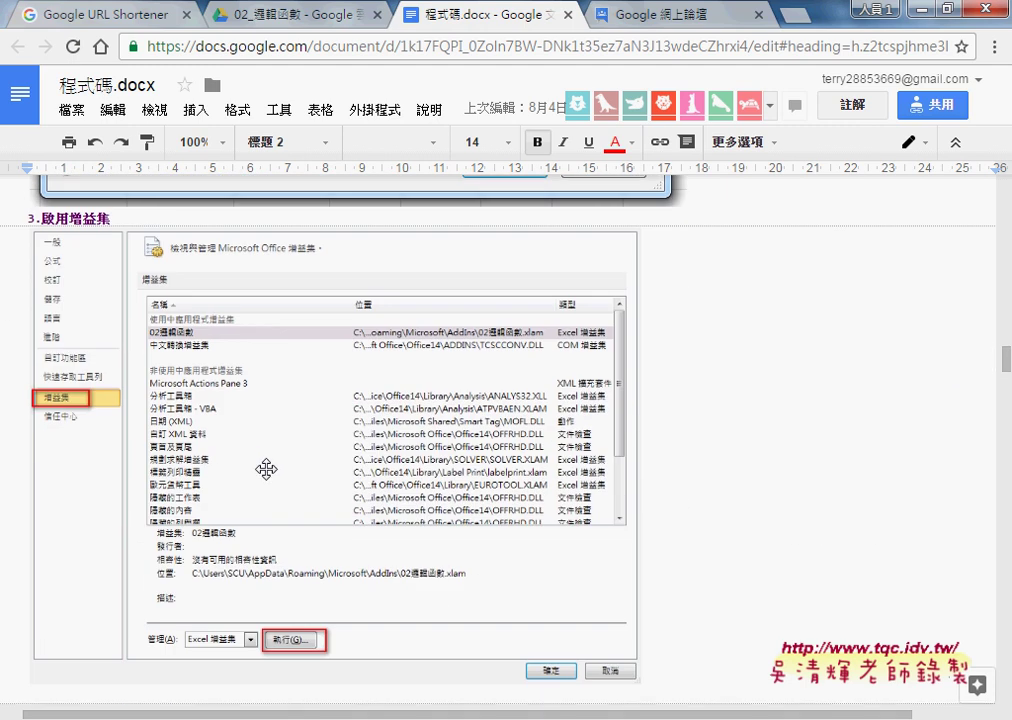
scroll(266, 469, "down", 3)
scroll(266, 469, "down", 3)
scroll(266, 469, "down", 3)
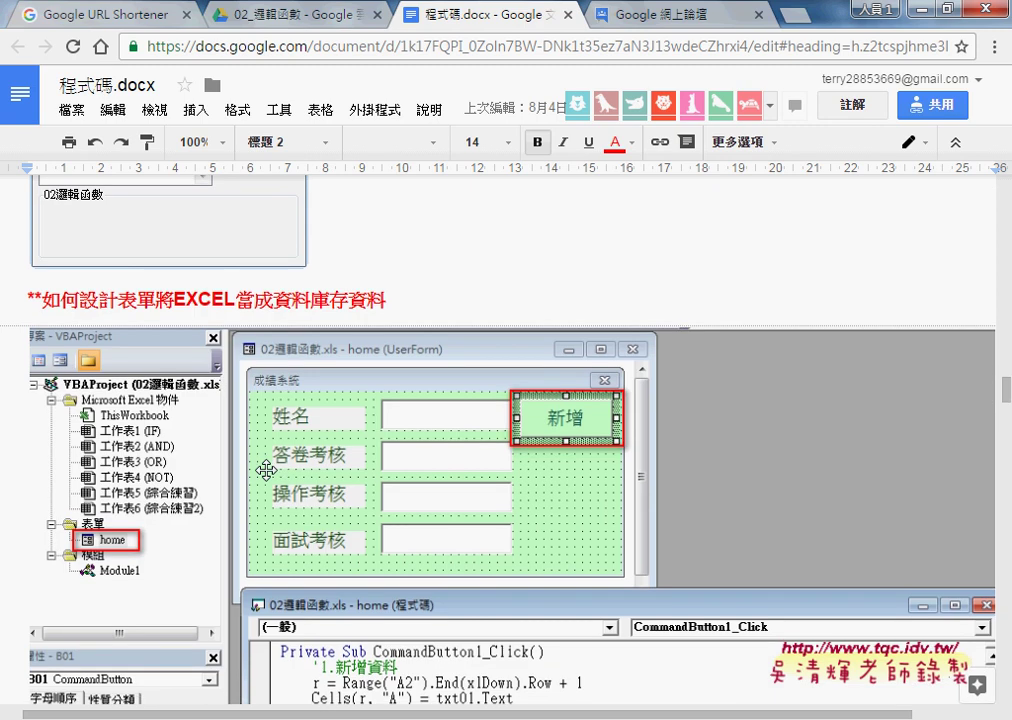
left_click_drag(119, 300, 157, 301)
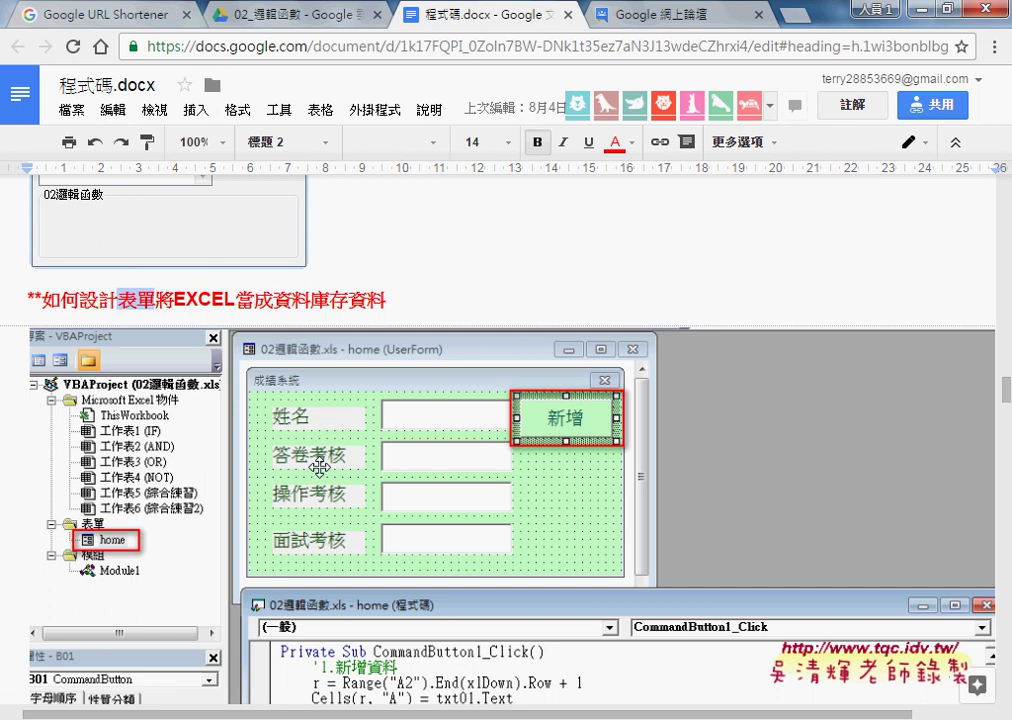
Step: Scroll back up to the 成績多重顏色 macro with its 80/70/60 grade thresholds
scroll(318, 466, "up", 10)
scroll(321, 466, "up", 10)
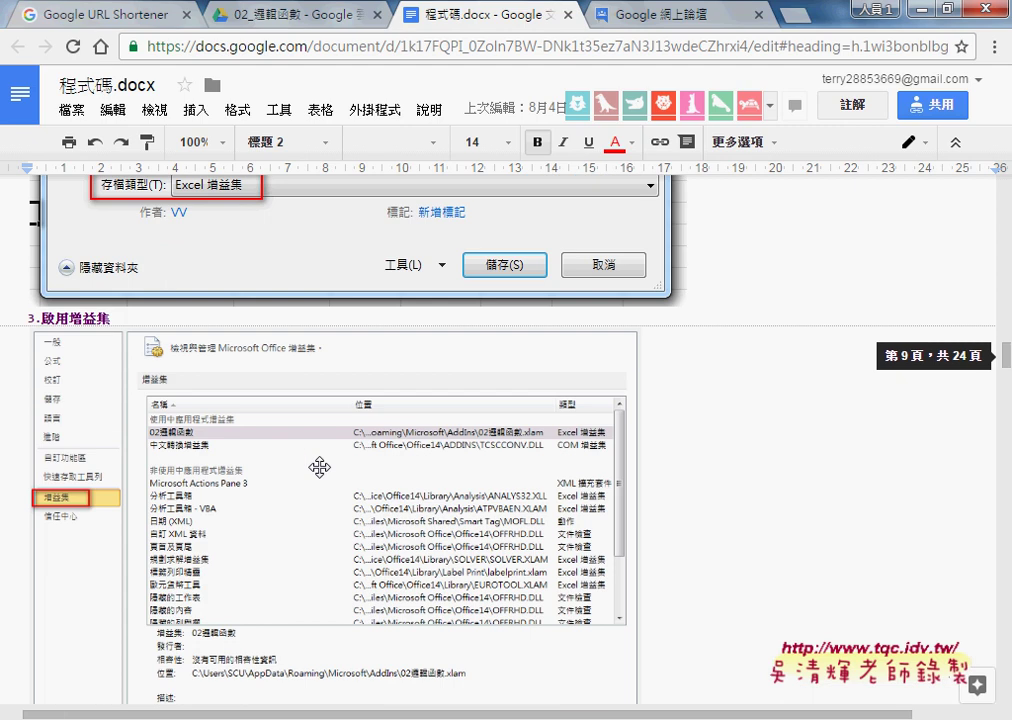
scroll(321, 466, "up", 10)
scroll(321, 466, "up", 10)
scroll(321, 466, "up", 5)
scroll(321, 466, "down", 1)
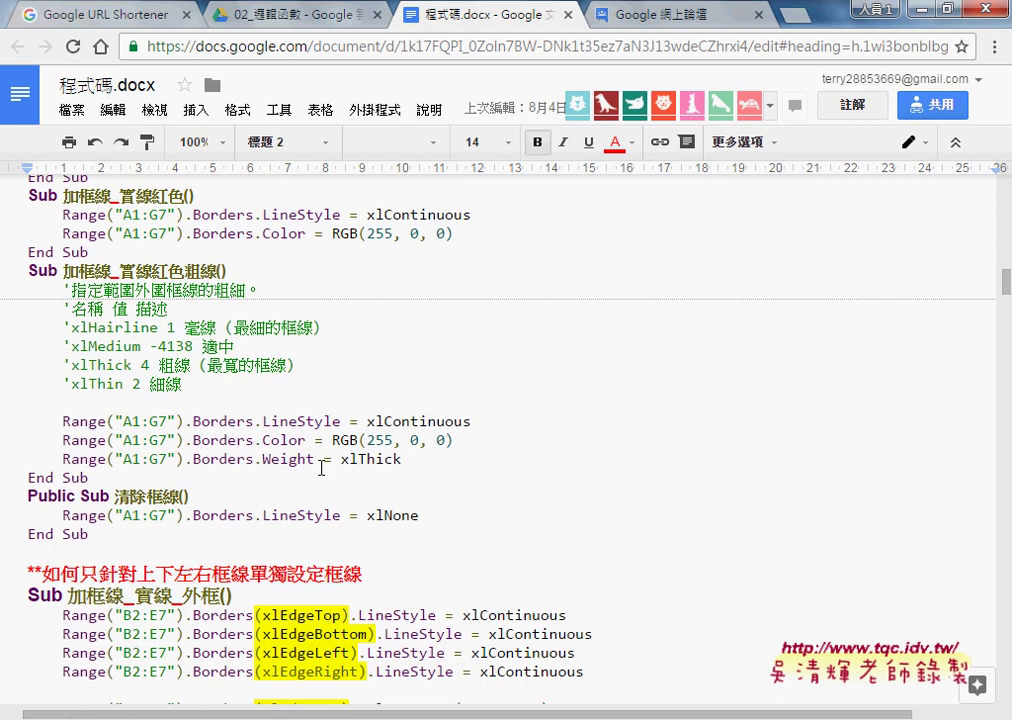
scroll(321, 466, "down", 2)
scroll(320, 466, "up", 3)
scroll(321, 466, "up", 4)
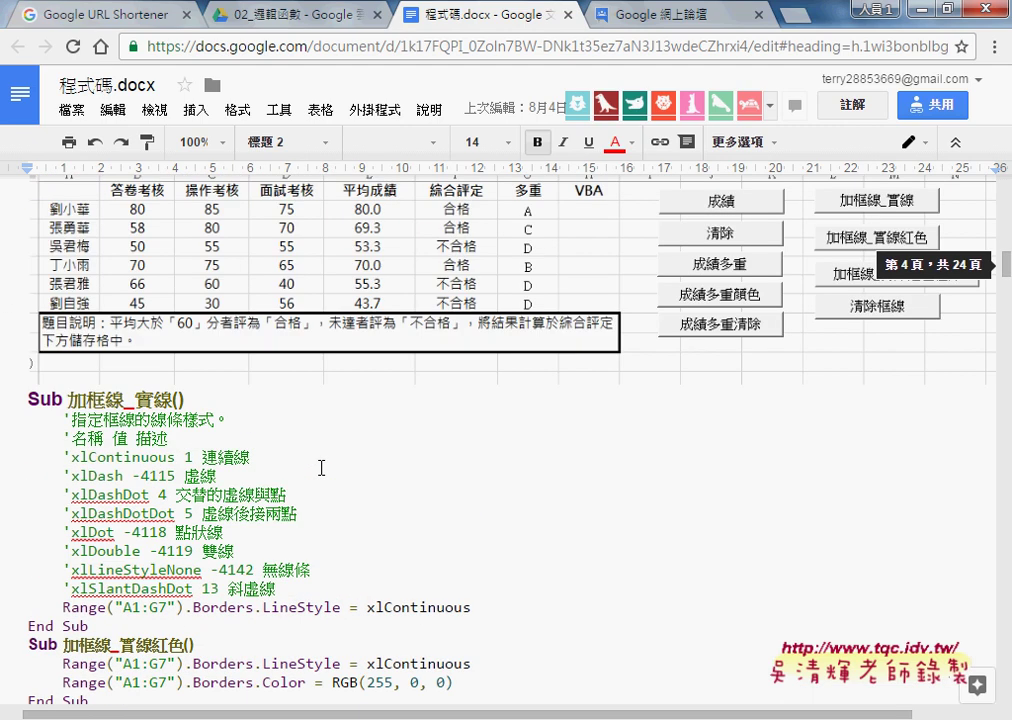
scroll(321, 466, "up", 5)
scroll(321, 466, "up", 1)
scroll(321, 466, "up", 2)
scroll(321, 466, "up", 3)
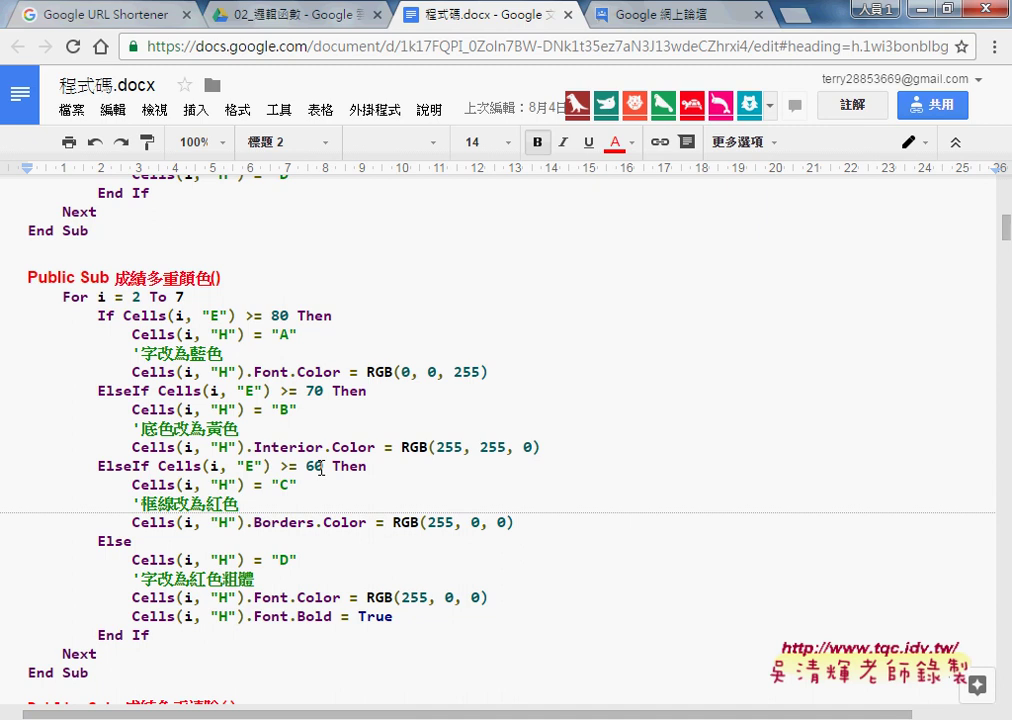
Step: Return to Excel and save the workbook, continuing past the compatibility warning
mouse_move(520, 716)
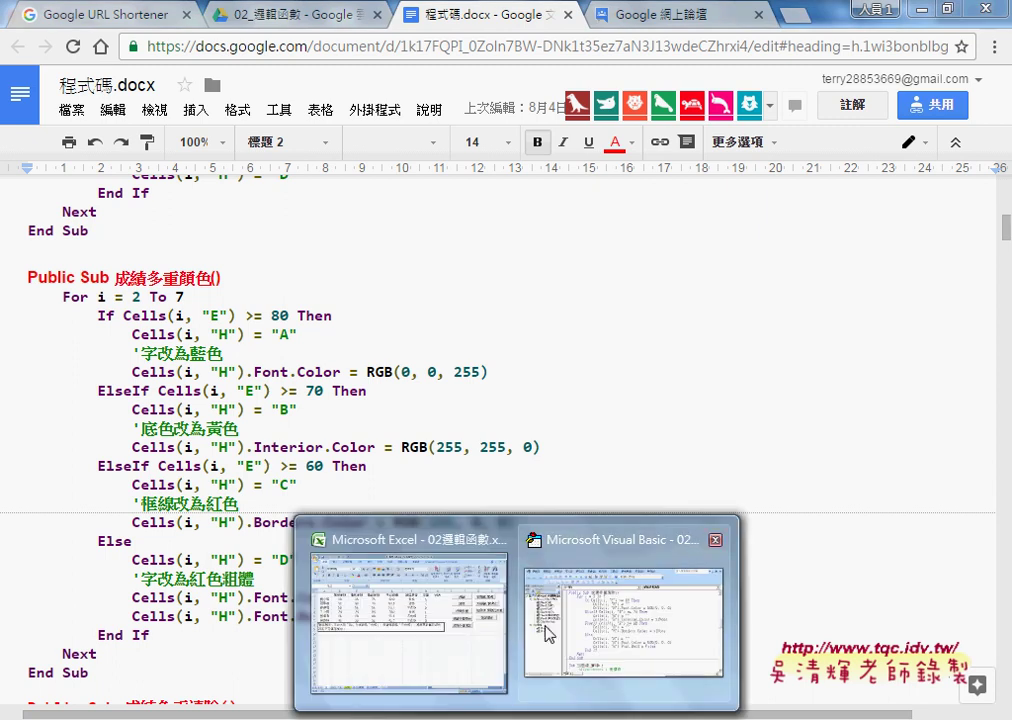
left_click(450, 623)
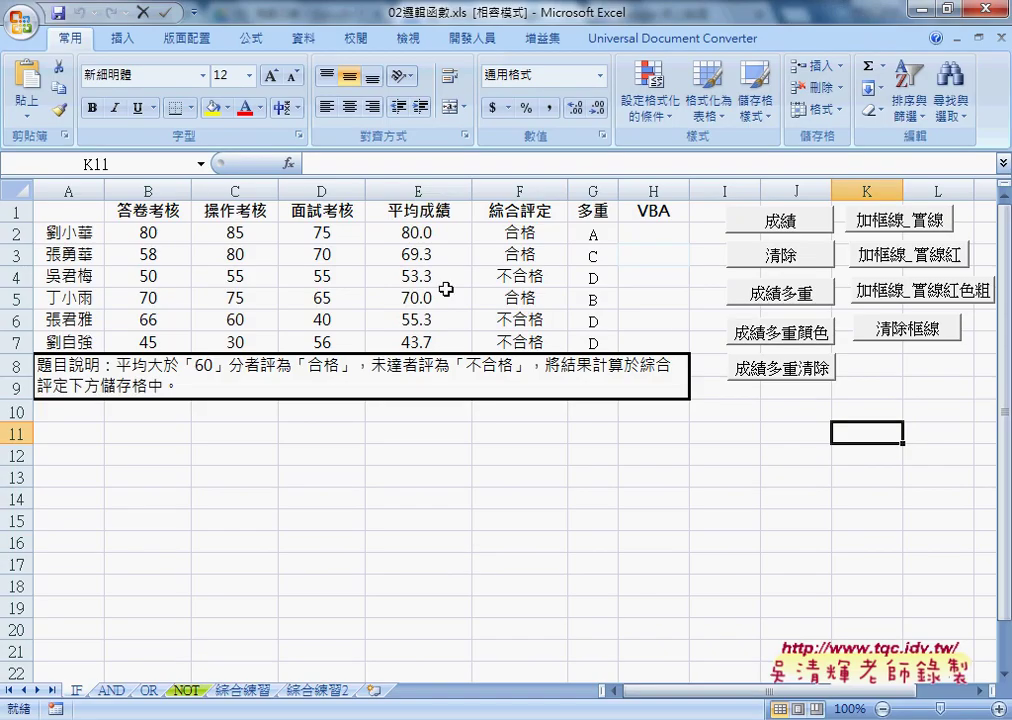
left_click(62, 13)
left_click(592, 504)
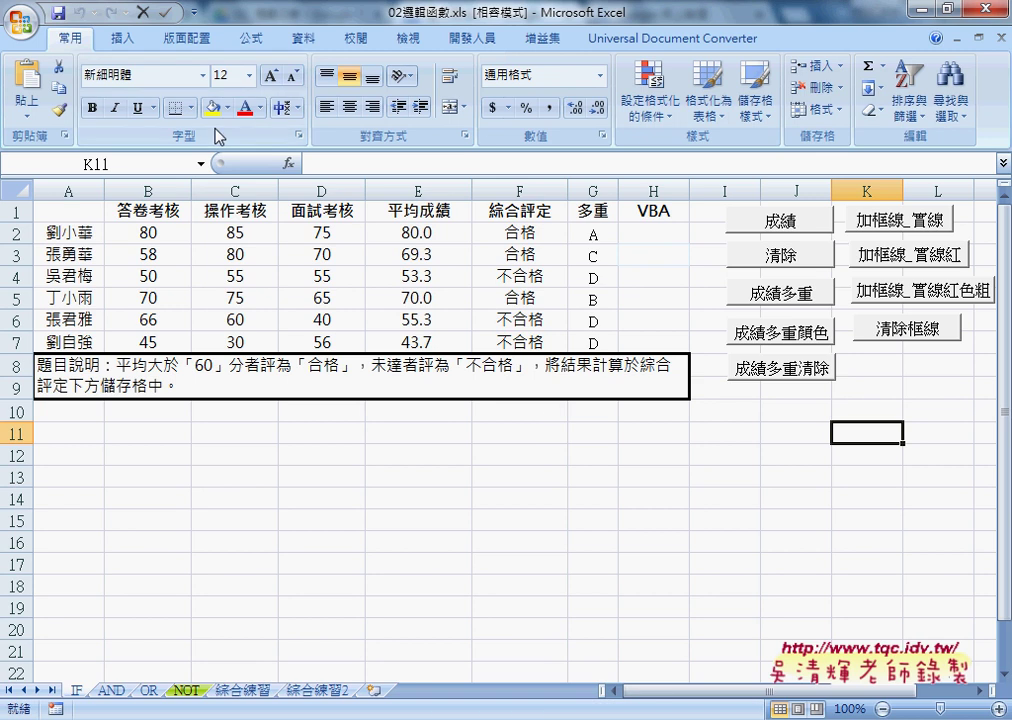
Step: Save a copy as the Excel macro-enabled workbook 02邏輯函數.xlsm
left_click(20, 20)
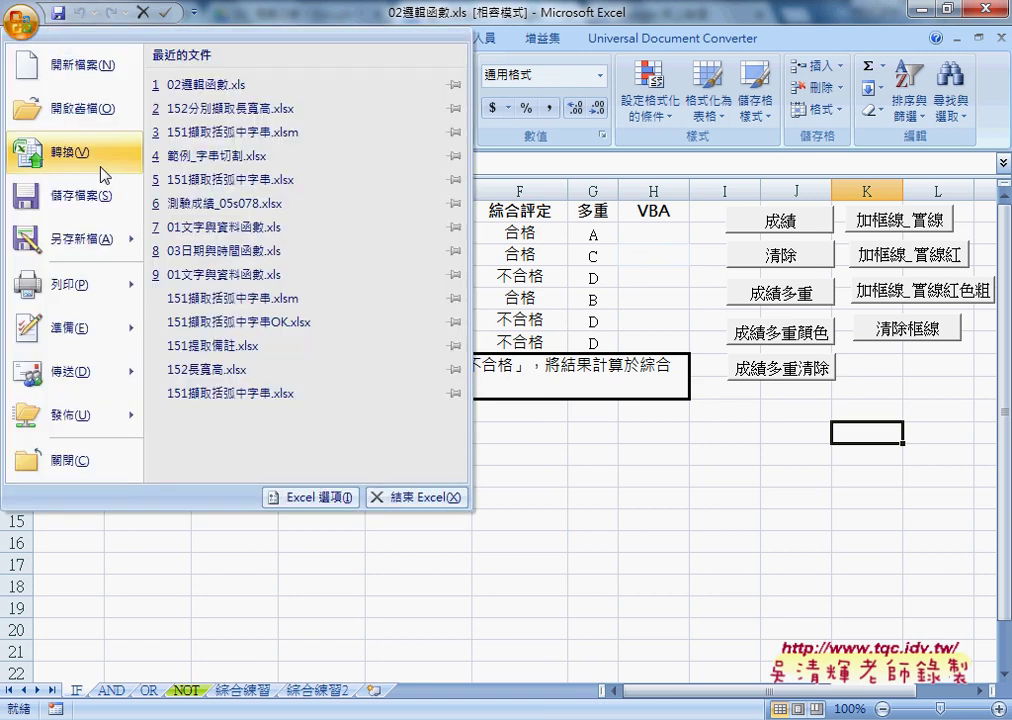
mouse_move(113, 250)
left_click(215, 130)
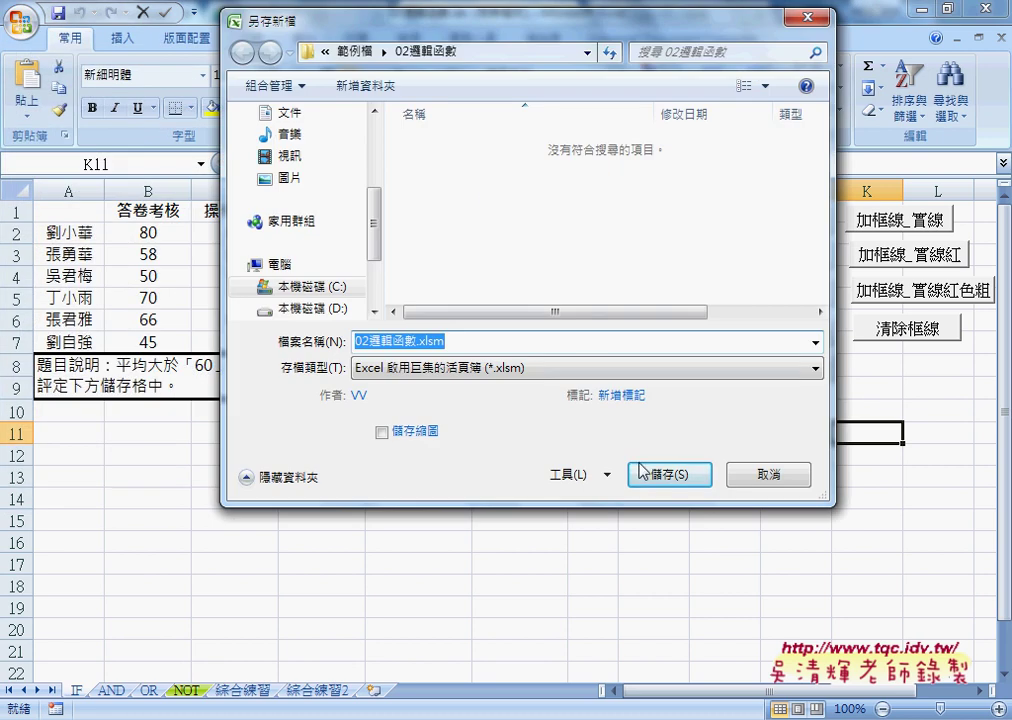
left_click(655, 477)
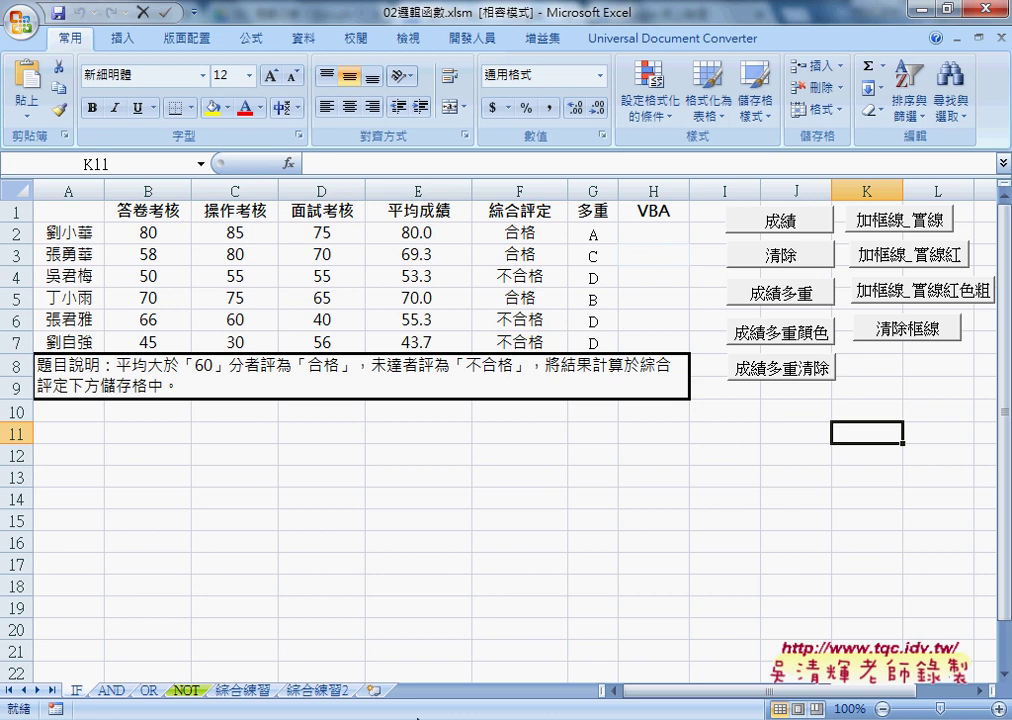
Step: Switch back to Chrome with Alt+Tab to show the 成績多重顏色 code notes
key("alt+Tab")
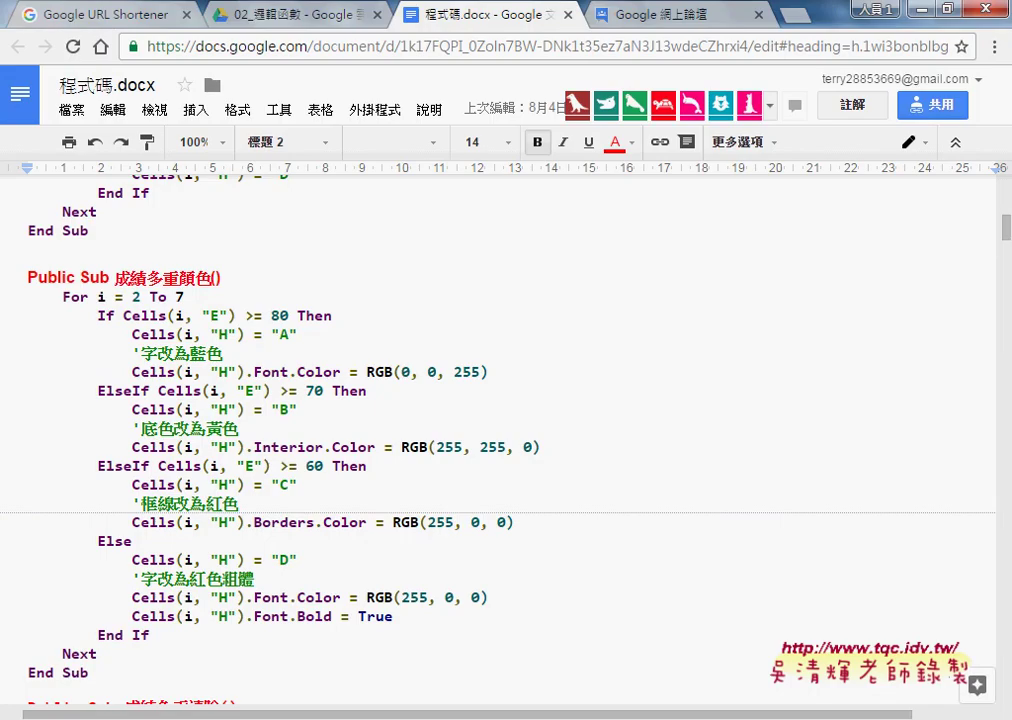